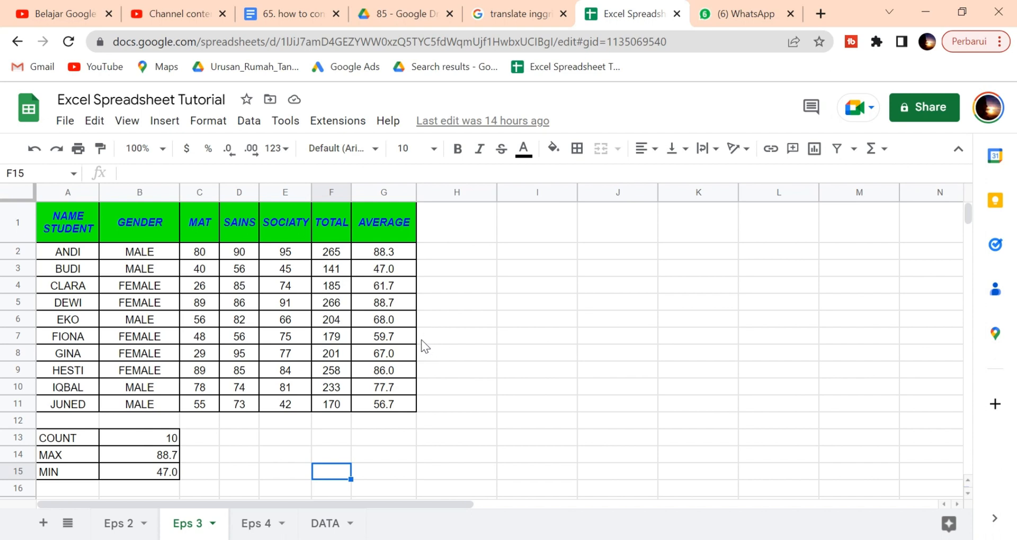
Step: Check the AVERAGE formula in G7, then bring up the spreadsheet's sharing settings
{"action": "left_click", "coordinate": [428, 385]}
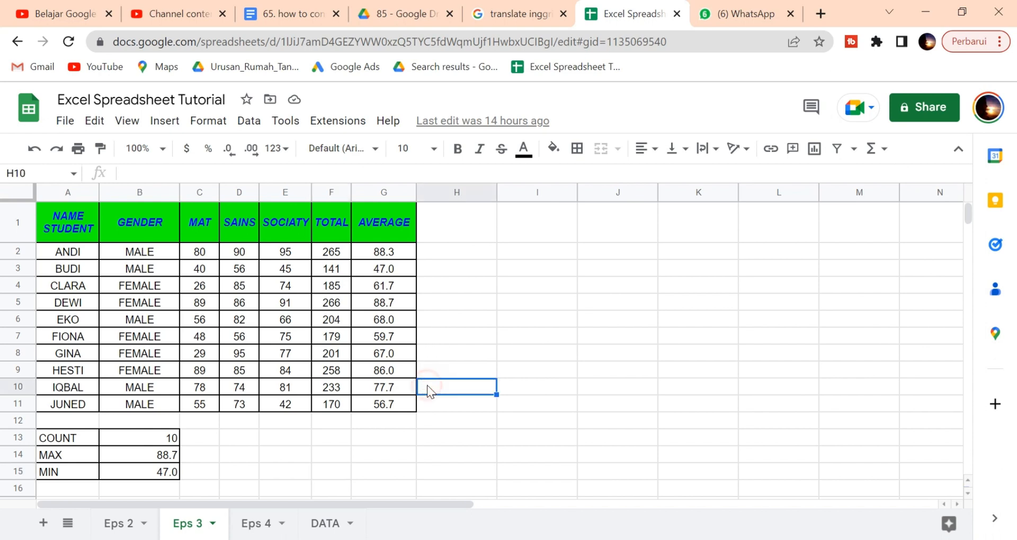
{"action": "left_click", "coordinate": [413, 336]}
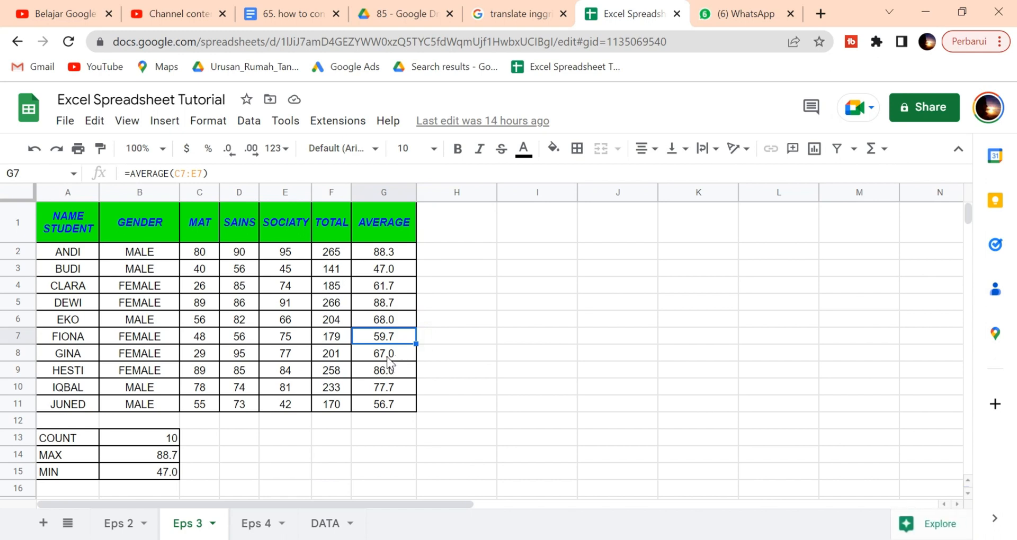
{"action": "left_click", "coordinate": [441, 393]}
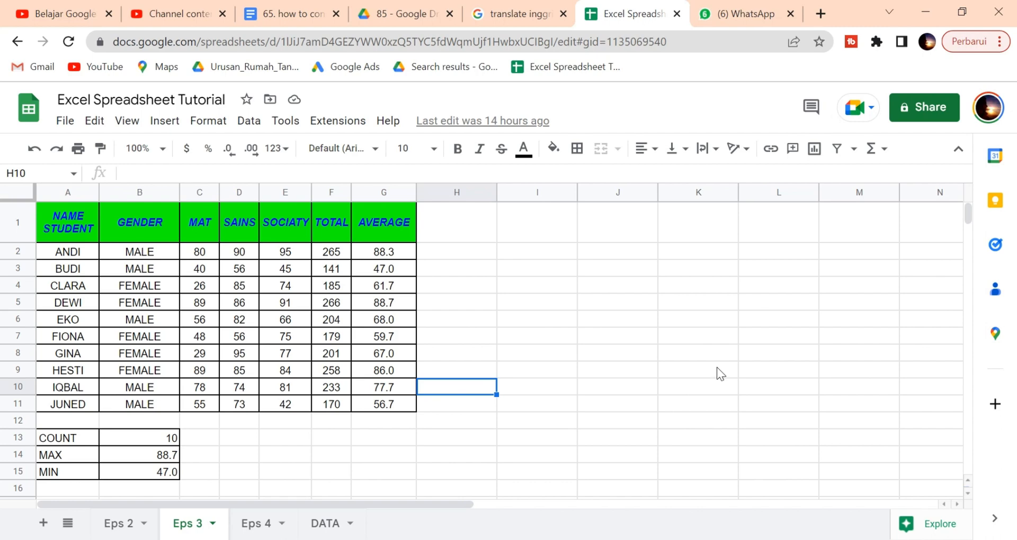
{"action": "left_click", "coordinate": [913, 115]}
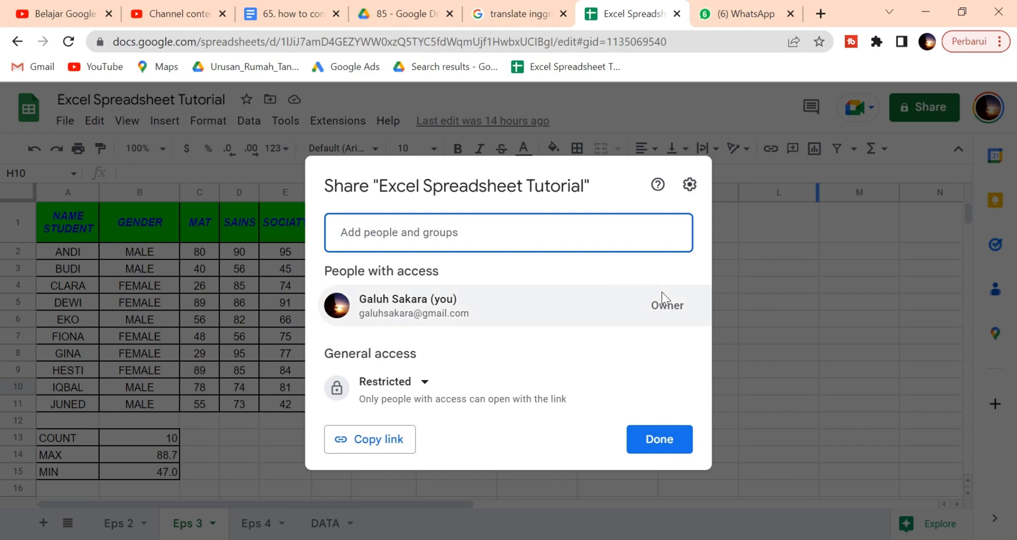
Step: Enter the first letters of a contact's name as a share recipient to get suggestions
{"action": "left_click", "coordinate": [410, 238]}
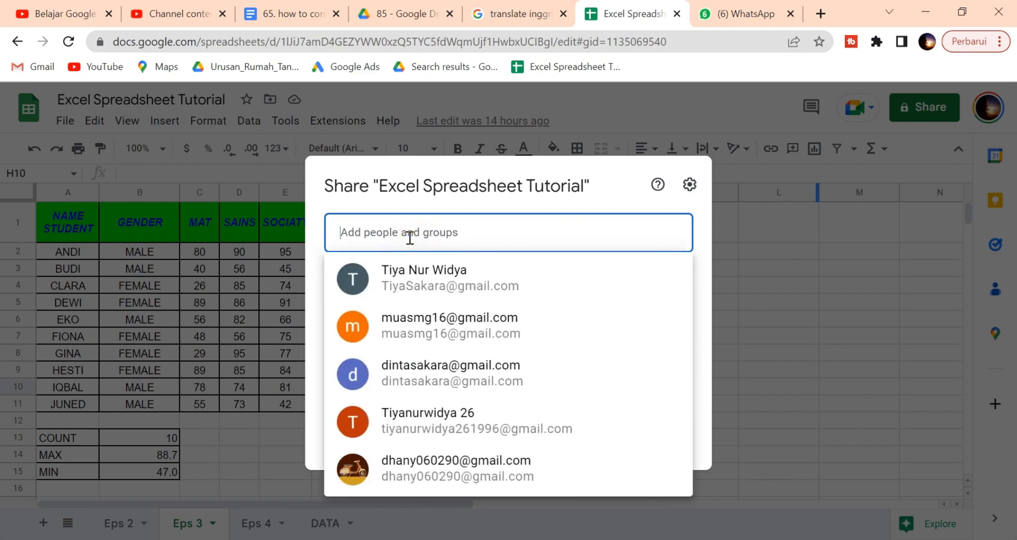
{"action": "left_click", "coordinate": [707, 256]}
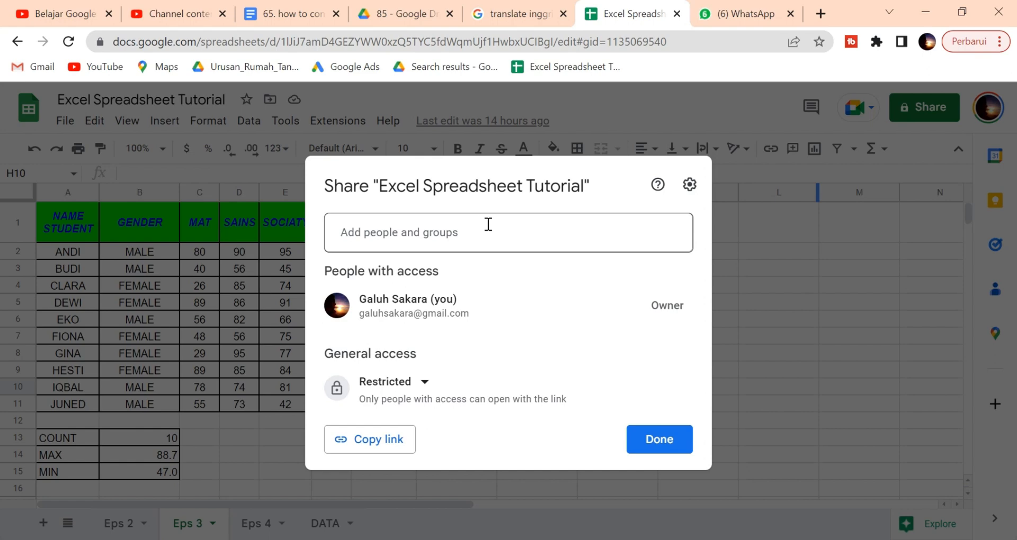
{"action": "left_click", "coordinate": [465, 237]}
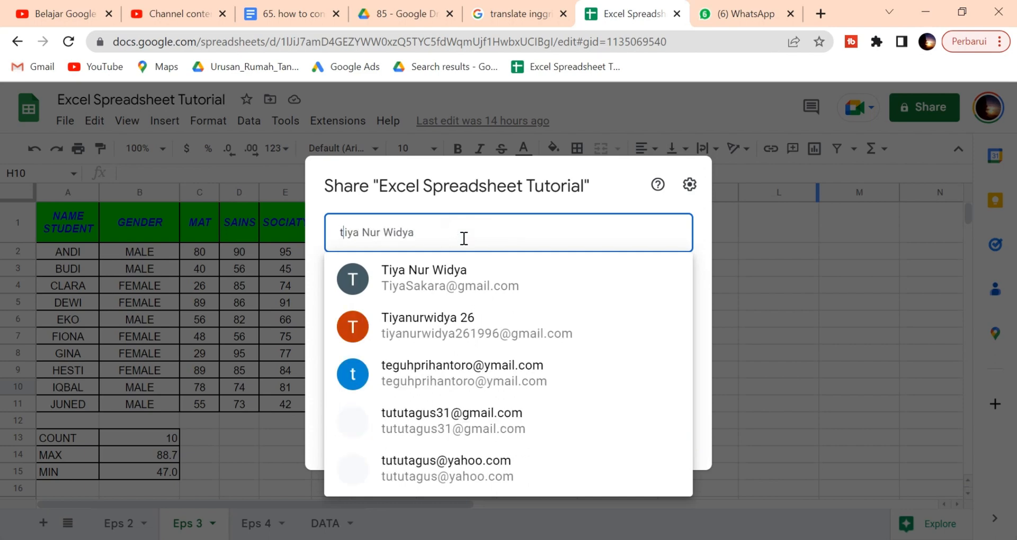
Step: Add the suggested contact as a share recipient, keeping the Editor role
{"action": "left_click", "coordinate": [464, 277]}
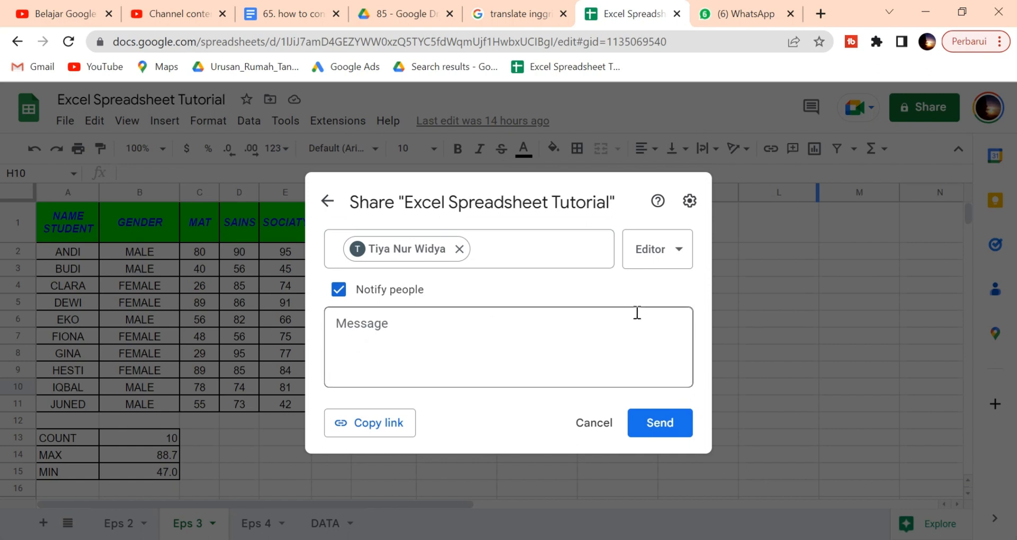
{"action": "left_click", "coordinate": [683, 260]}
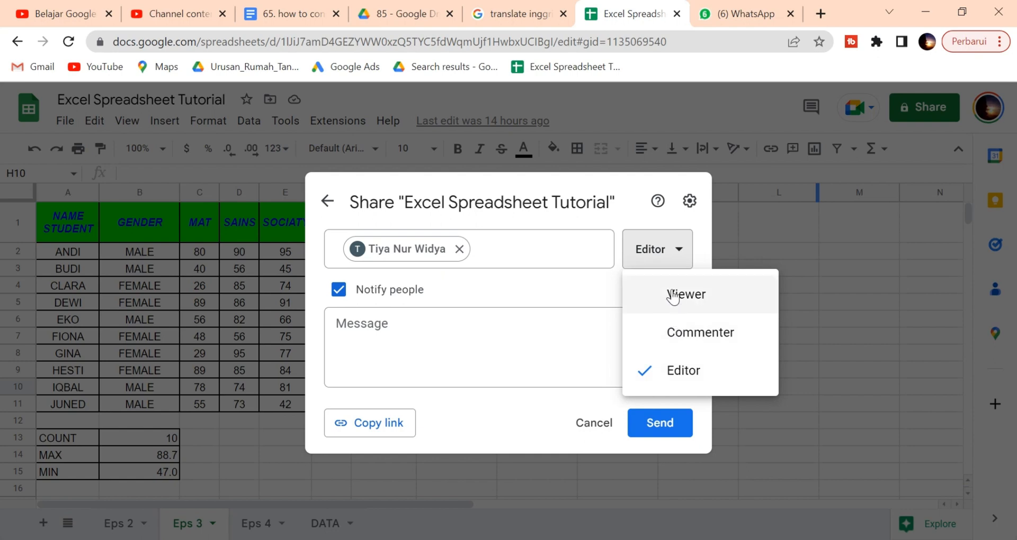
{"action": "left_click", "coordinate": [590, 298]}
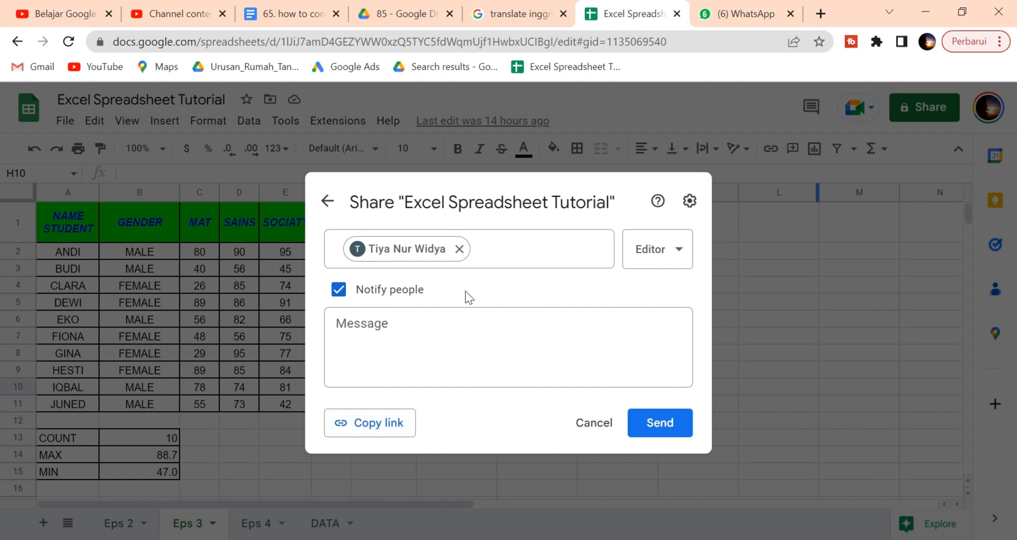
{"action": "left_click", "coordinate": [689, 202]}
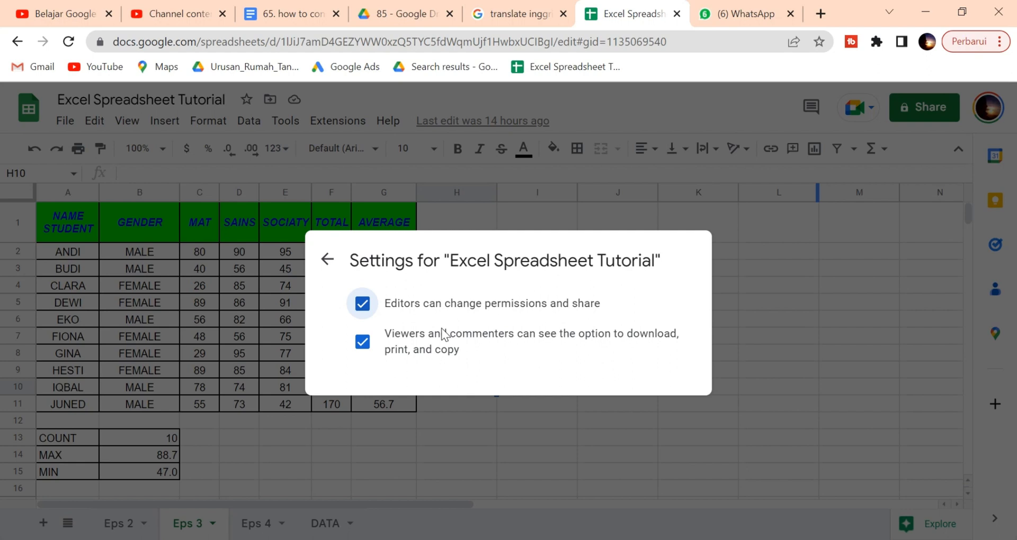
{"action": "left_click", "coordinate": [363, 304]}
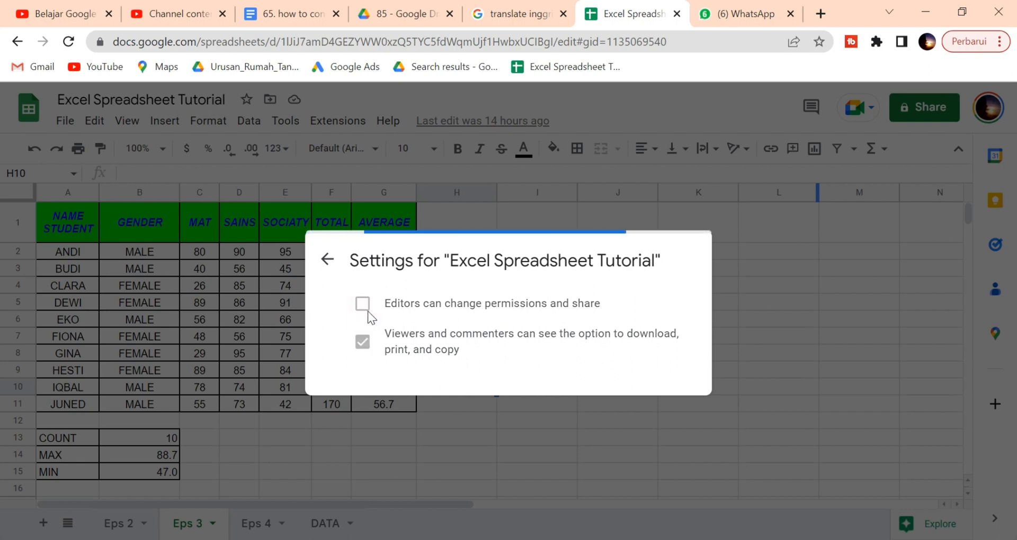
{"action": "left_click", "coordinate": [367, 310]}
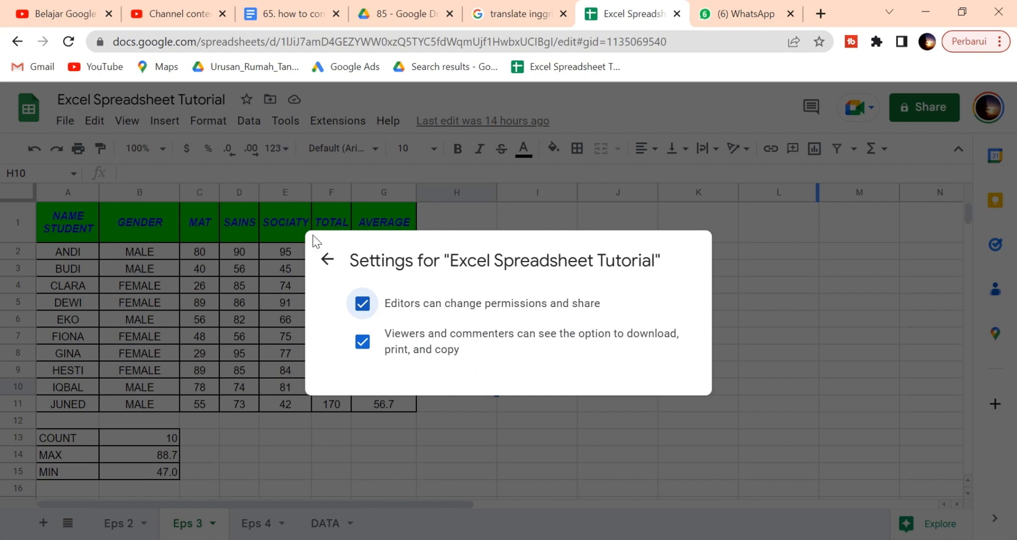
{"action": "left_click", "coordinate": [325, 260]}
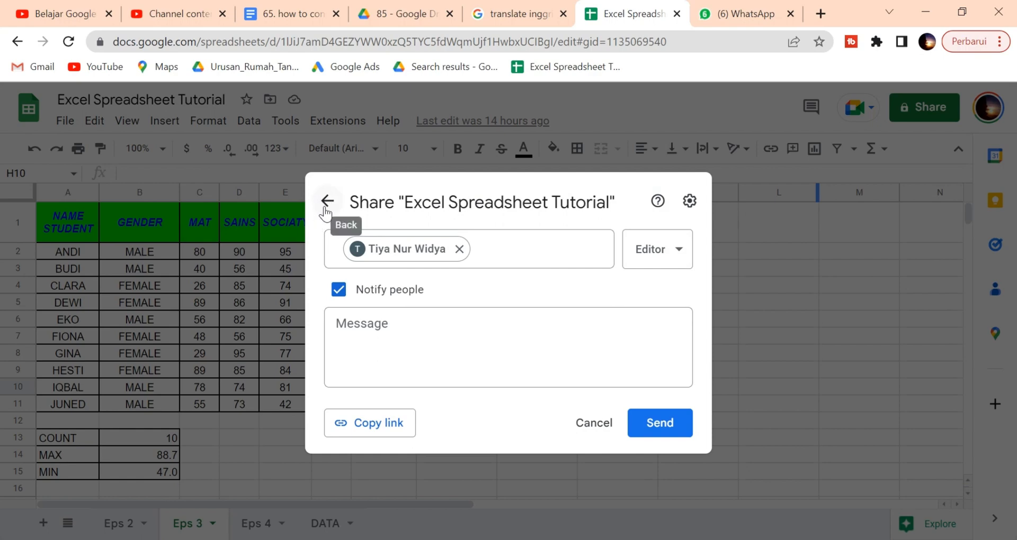
Step: Add a second contact's e-mail as an Editor recipient, briefly adding then removing a third
{"action": "left_click", "coordinate": [499, 253]}
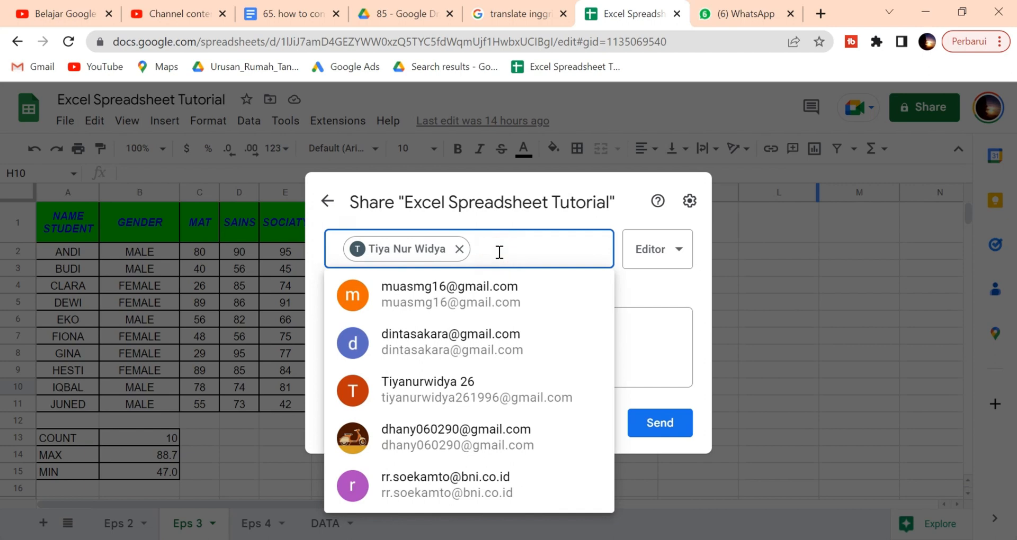
{"action": "left_click", "coordinate": [463, 345]}
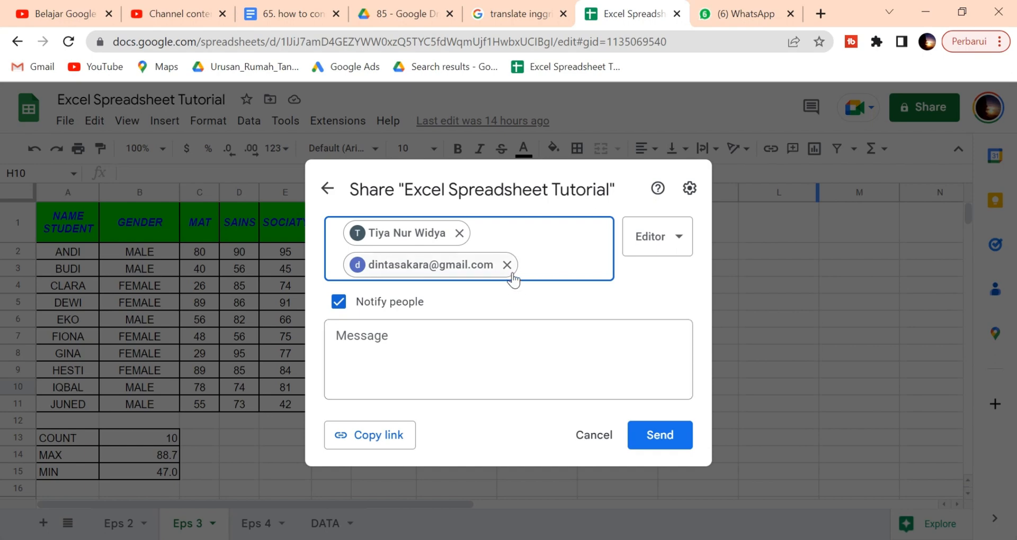
{"action": "mouse_move", "coordinate": [513, 280]}
{"action": "left_click", "coordinate": [535, 267]}
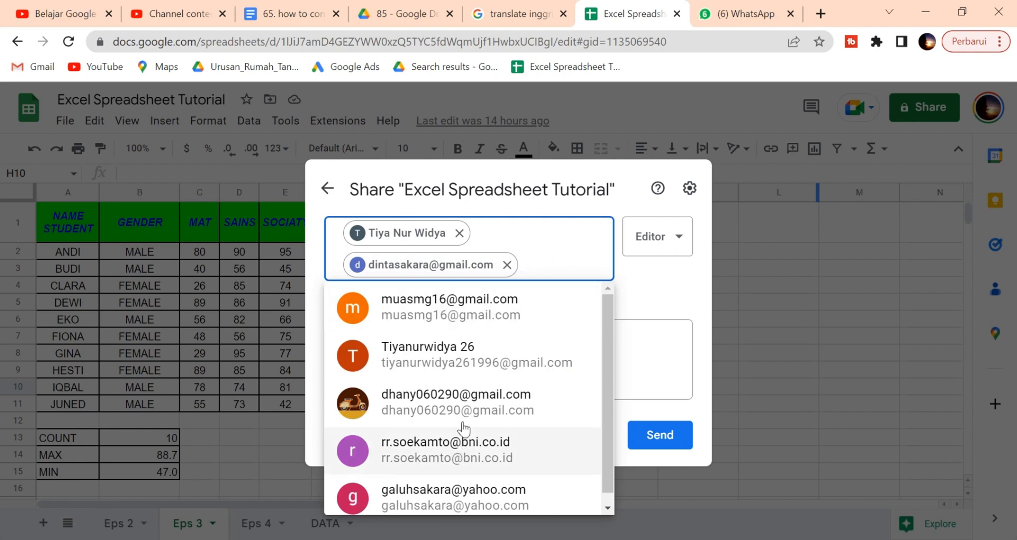
{"action": "mouse_move", "coordinate": [504, 358]}
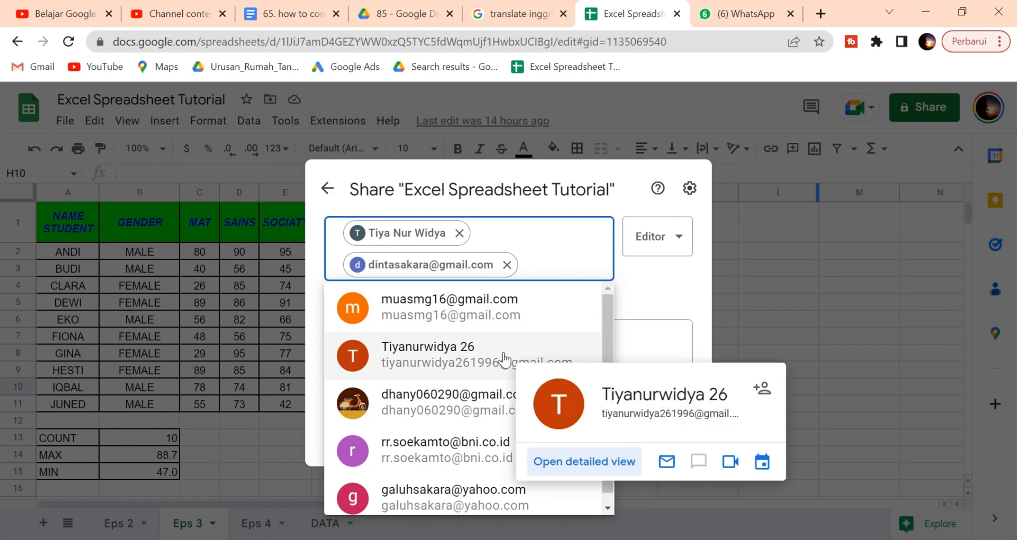
{"action": "left_click", "coordinate": [504, 359]}
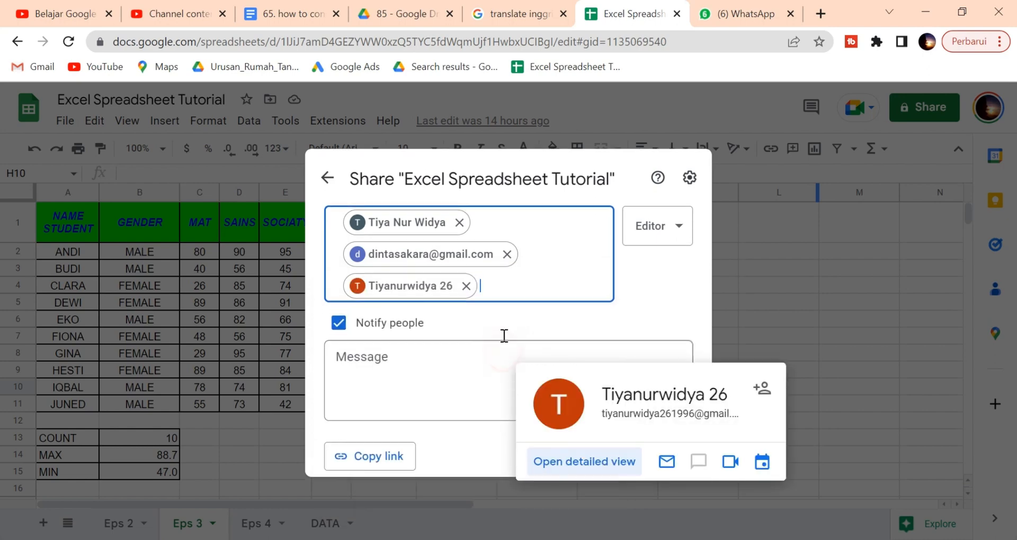
{"action": "left_click", "coordinate": [467, 282]}
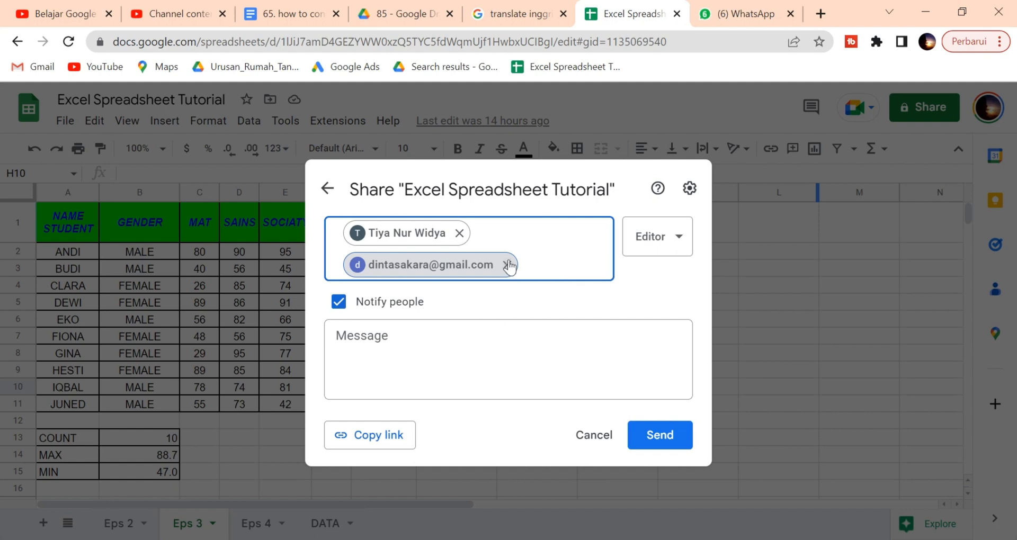
Step: Write the share message 'Hallo This is file for you' to the recipients
{"action": "left_click", "coordinate": [446, 337]}
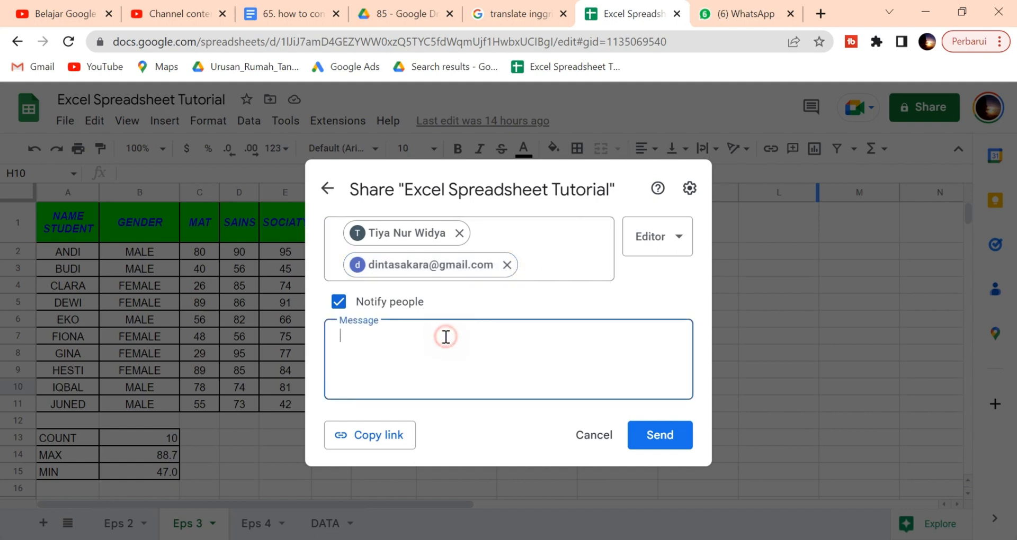
{"action": "type", "text": "Ha"}
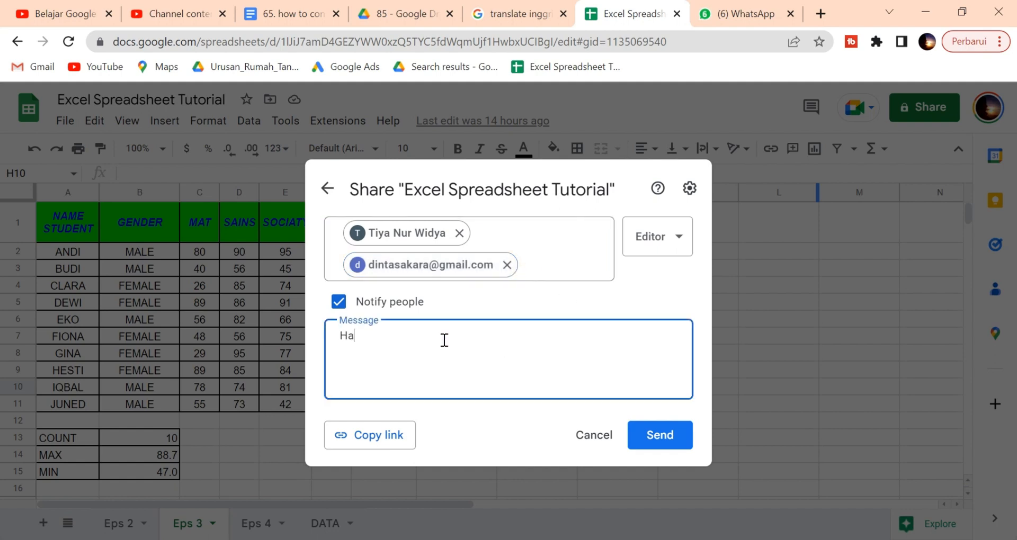
{"action": "type", "text": "llo This is file"}
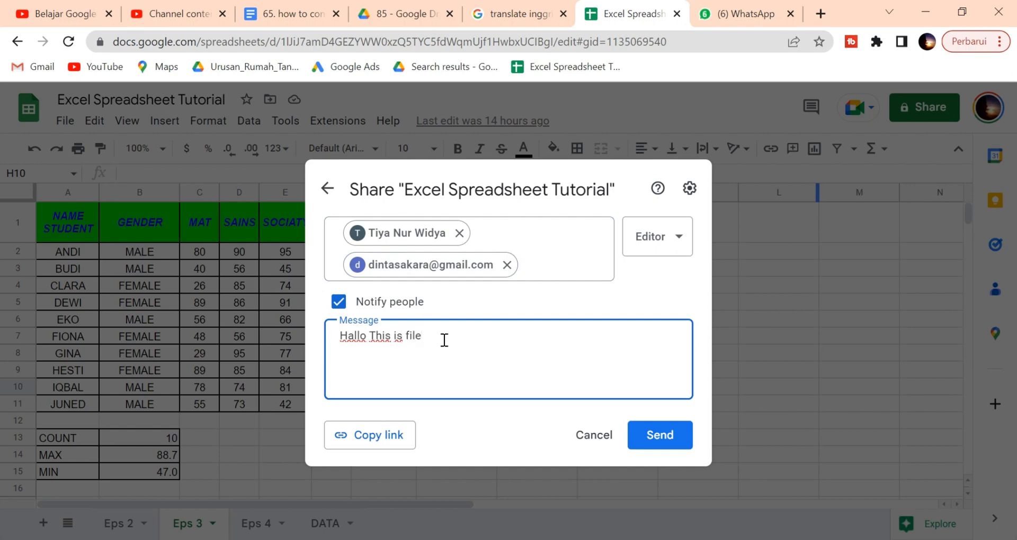
{"action": "left_click", "coordinate": [507, 265]}
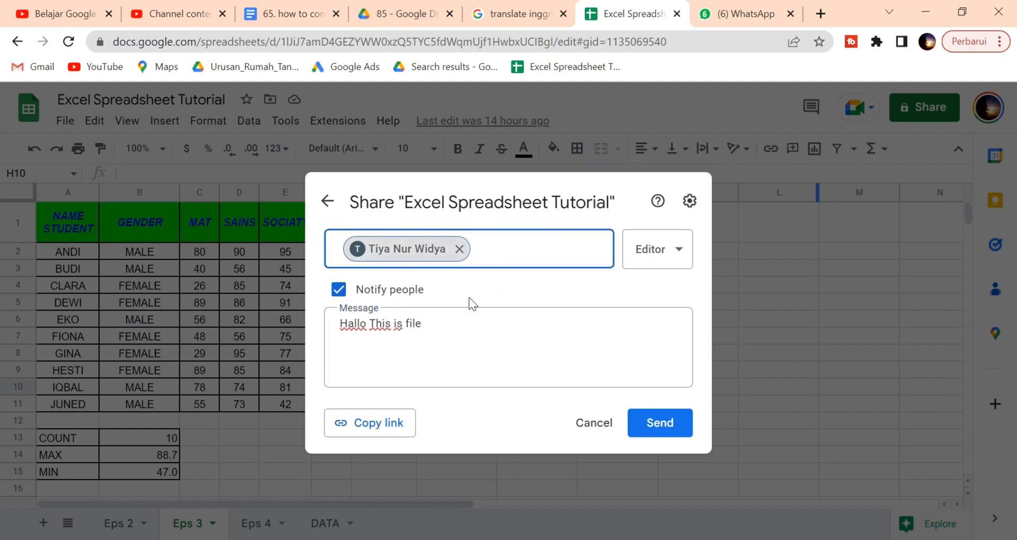
{"action": "left_click", "coordinate": [447, 326]}
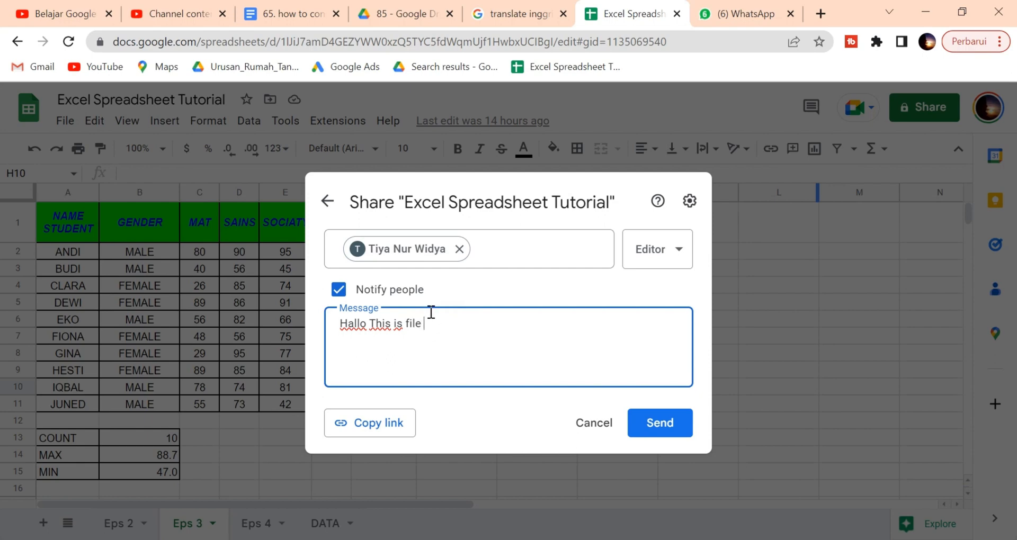
{"action": "type", "text": "for you"}
Step: Re-add the removed e-mail contact as a recipient and check its access role
{"action": "left_click", "coordinate": [525, 234]}
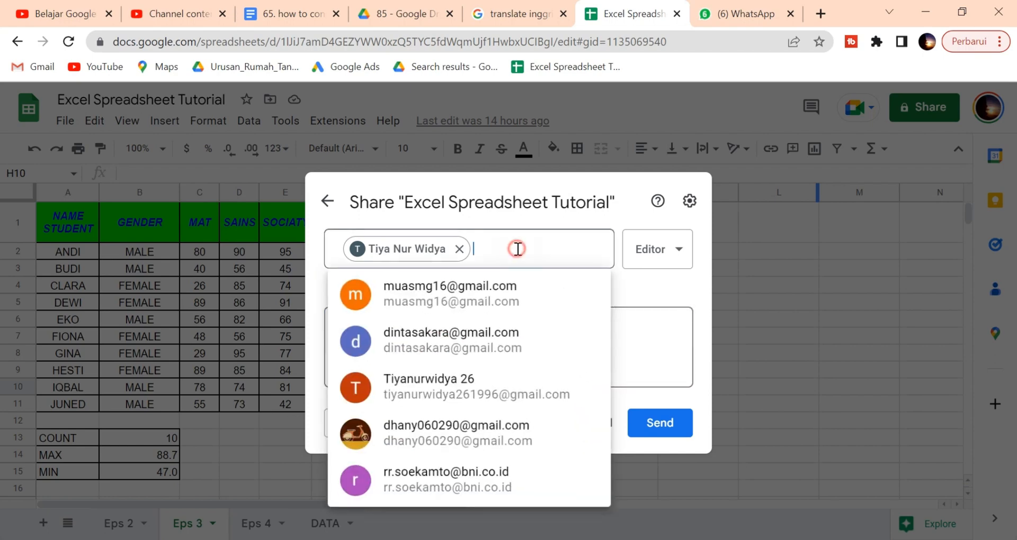
{"action": "left_click", "coordinate": [515, 347]}
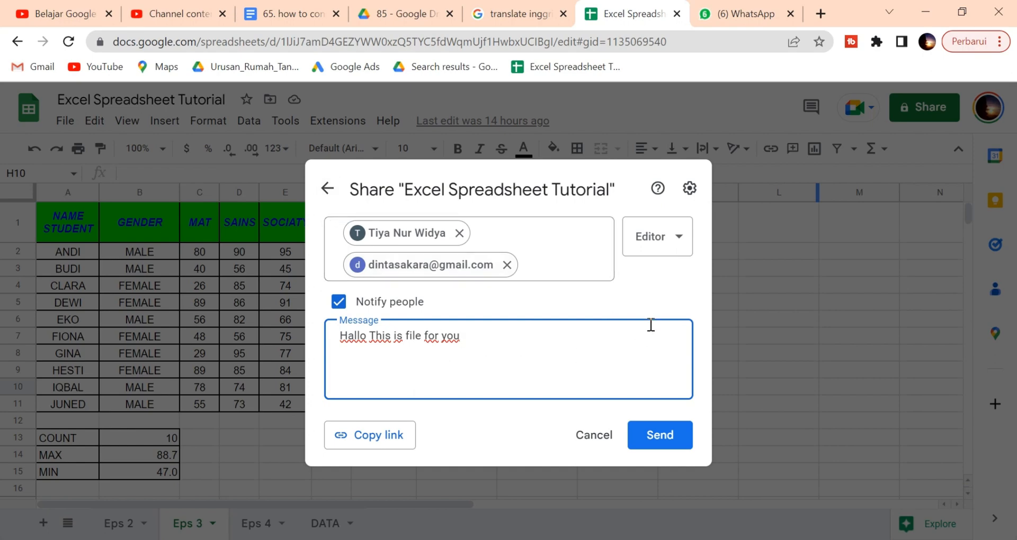
{"action": "left_click", "coordinate": [680, 244]}
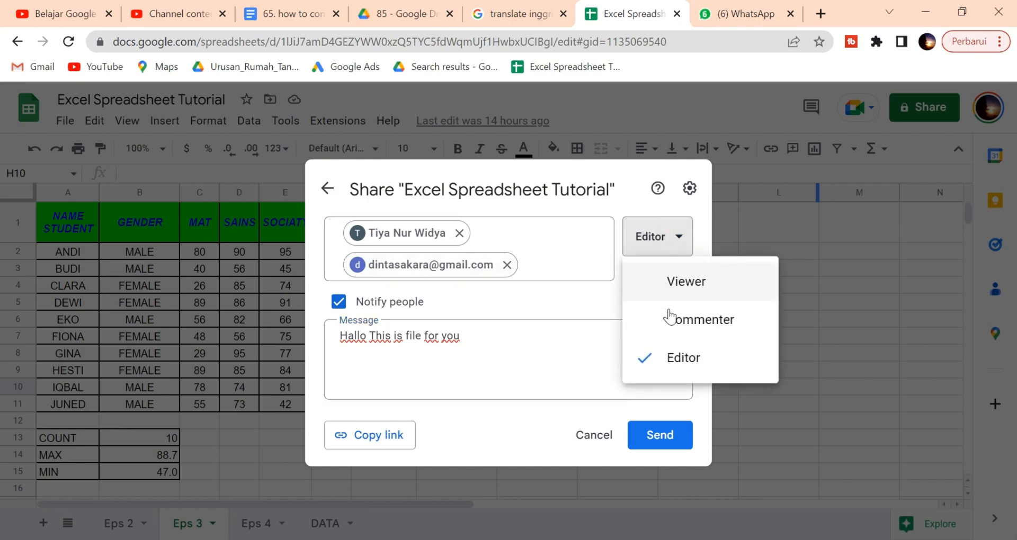
Step: Leave the role unchanged and return to the main sharing settings, discarding the pending invites
{"action": "left_click", "coordinate": [590, 310]}
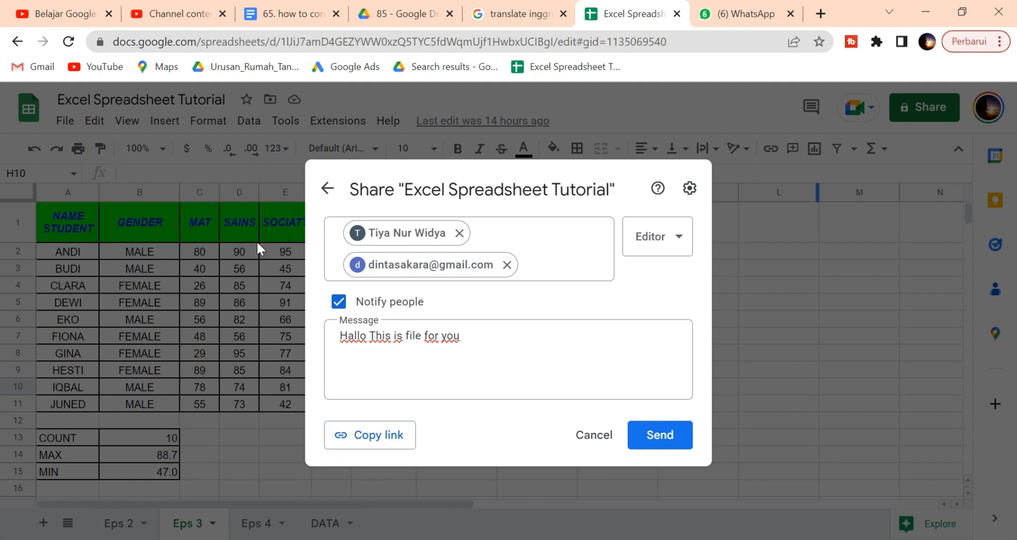
{"action": "left_click", "coordinate": [326, 191]}
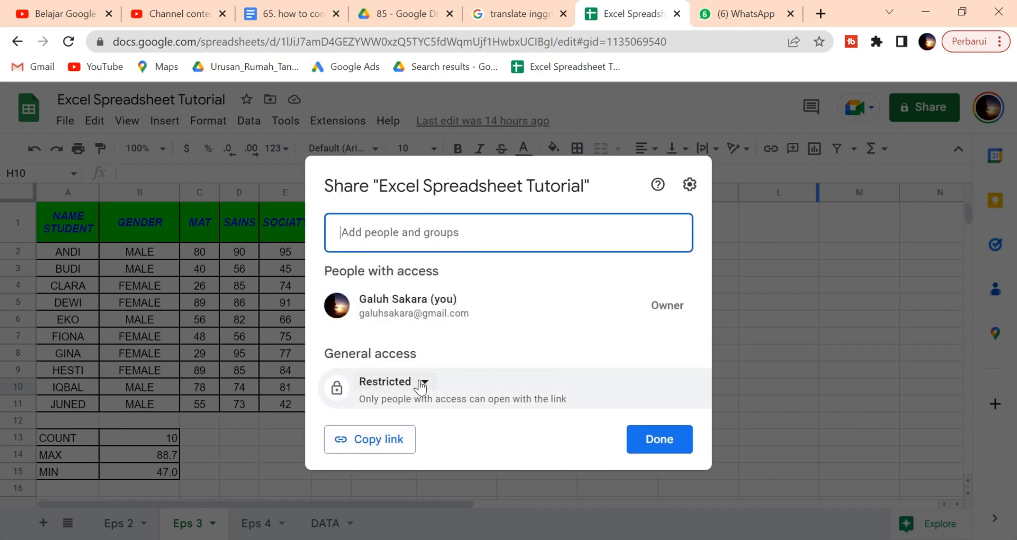
Step: Keep general access Restricted and close the sharing settings with Done
{"action": "left_click", "coordinate": [421, 383]}
{"action": "left_click", "coordinate": [421, 386]}
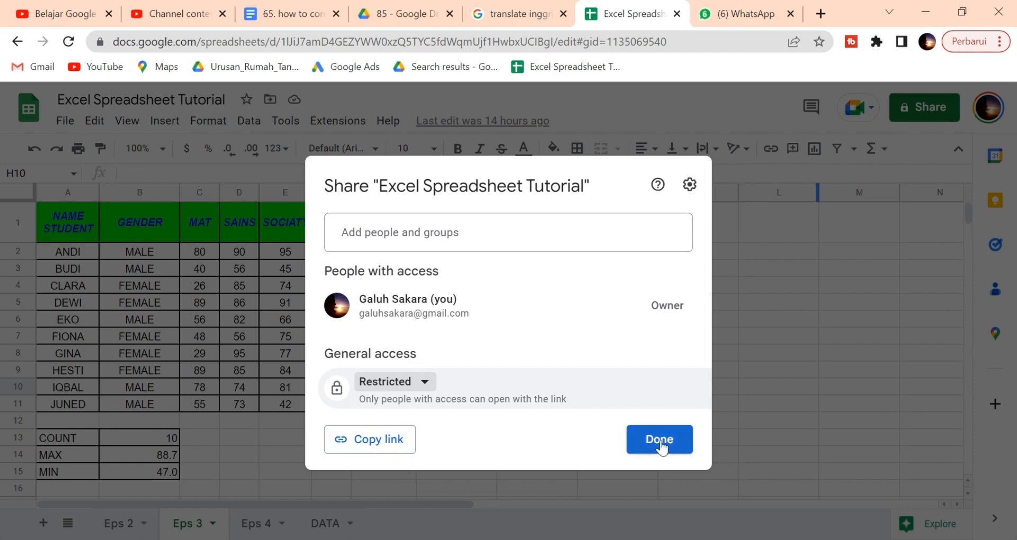
{"action": "left_click", "coordinate": [742, 429]}
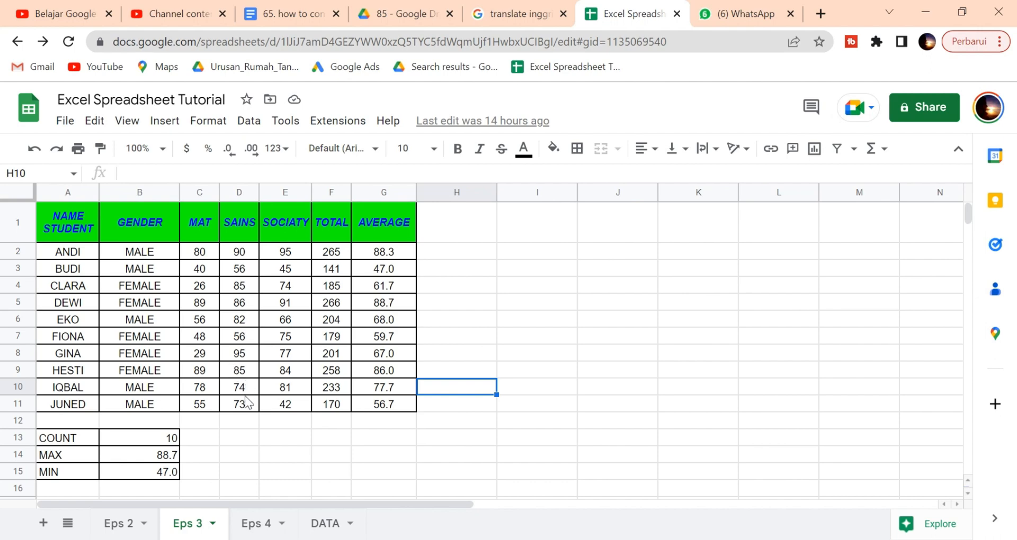
Step: Post the comment 'why it is just 10 ??' on the COUNT result in B13
{"action": "left_click", "coordinate": [148, 443]}
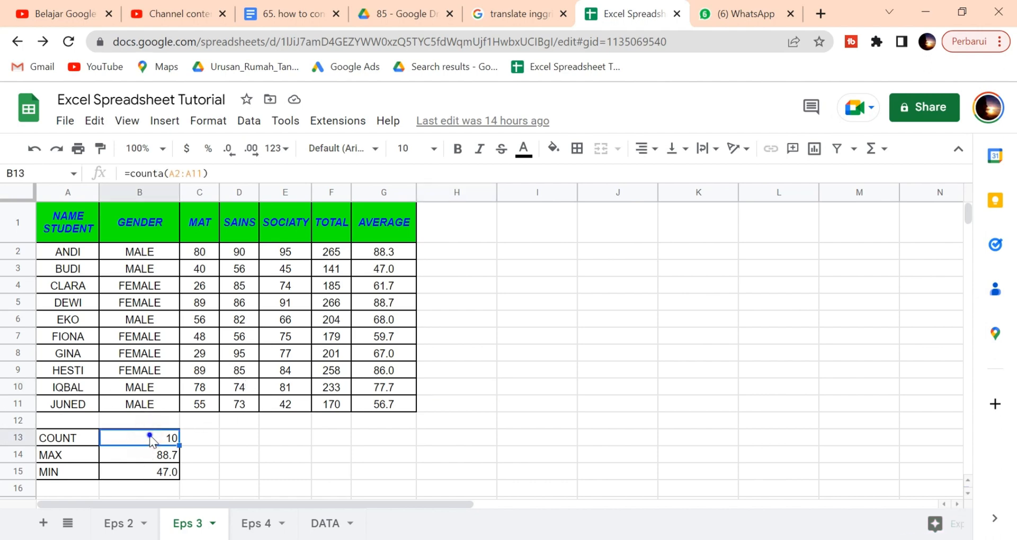
{"action": "right_click", "coordinate": [150, 438]}
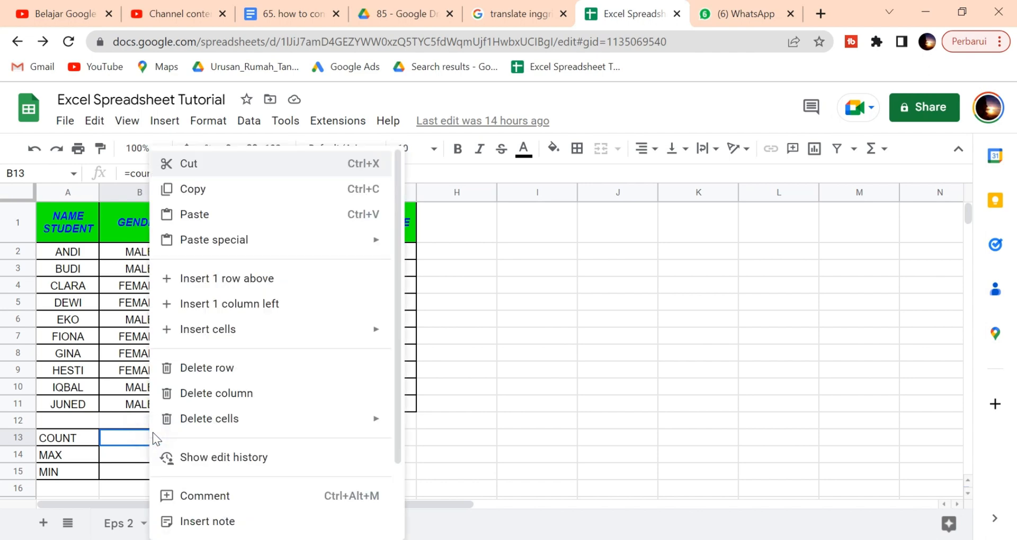
{"action": "left_click", "coordinate": [222, 508]}
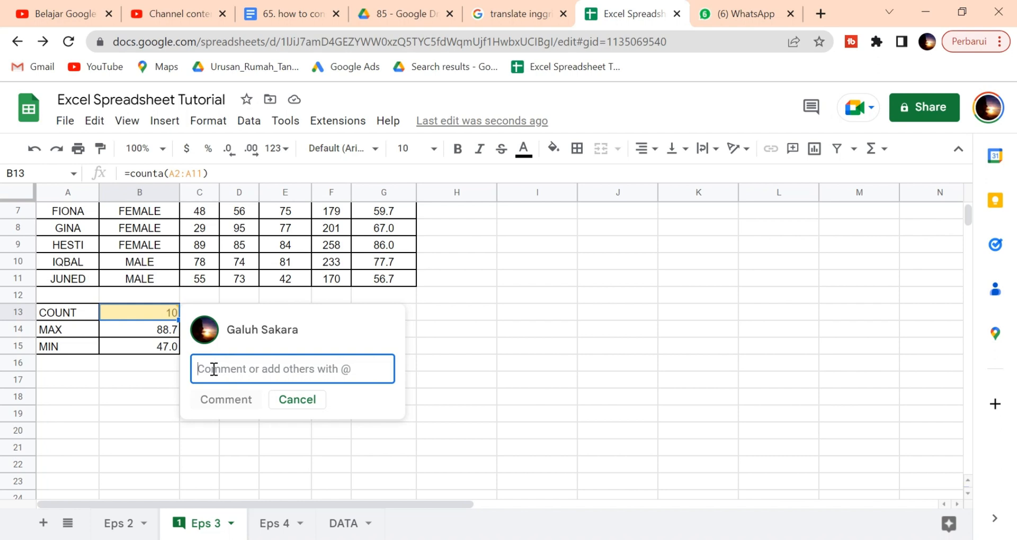
{"action": "type", "text": "wh"}
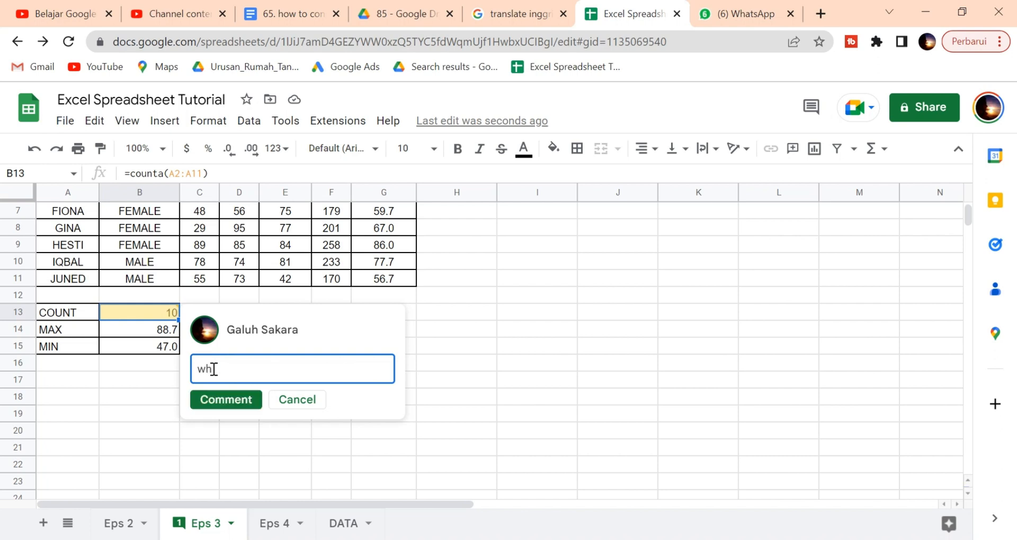
{"action": "type", "text": "y"}
{"action": "key", "text": "BackSpace"}
{"action": "key", "text": "BackSpace"}
{"action": "key", "text": "BackSpace"}
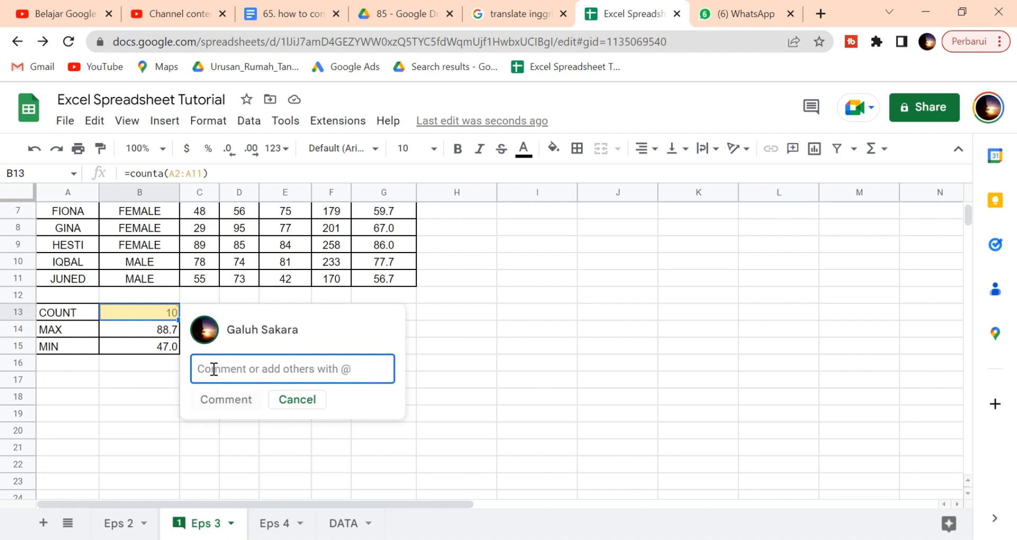
{"action": "type", "text": "it"}
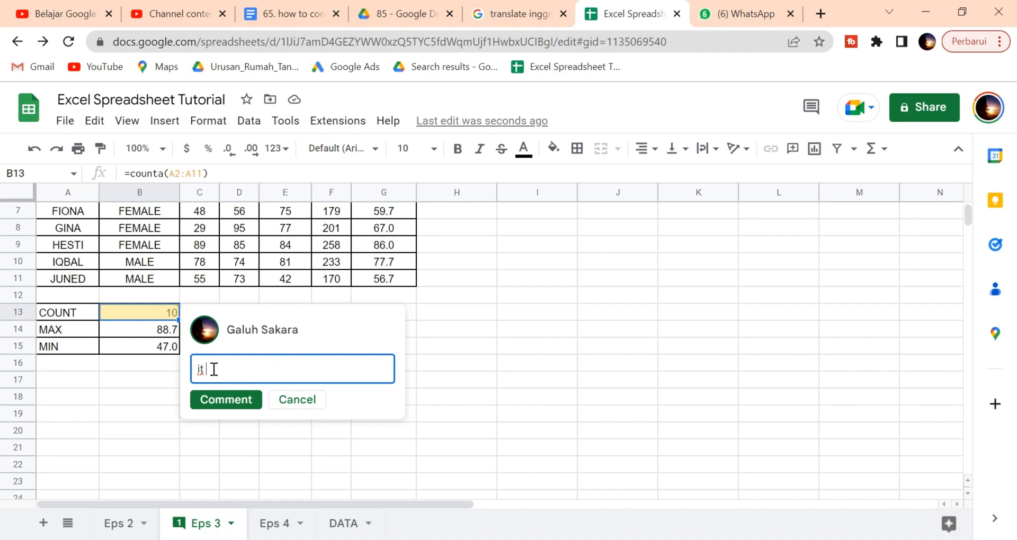
{"action": "type", "text": " is just 10"}
{"action": "left_click", "coordinate": [195, 374]}
{"action": "type", "text": "why"}
{"action": "left_click", "coordinate": [327, 369]}
{"action": "type", "text": "??"}
{"action": "left_click", "coordinate": [226, 400]}
{"action": "left_click", "coordinate": [327, 443]}
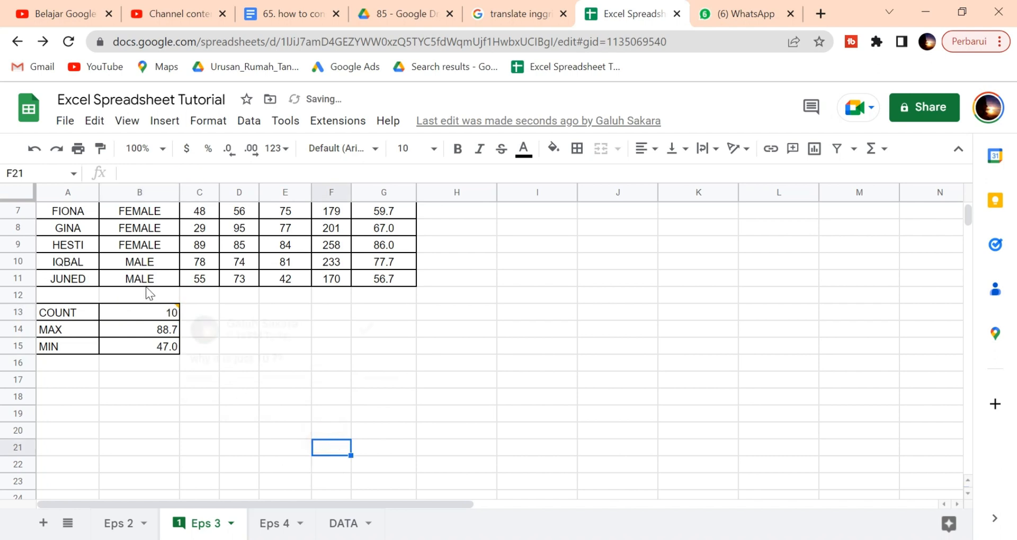
{"action": "left_click", "coordinate": [151, 309]}
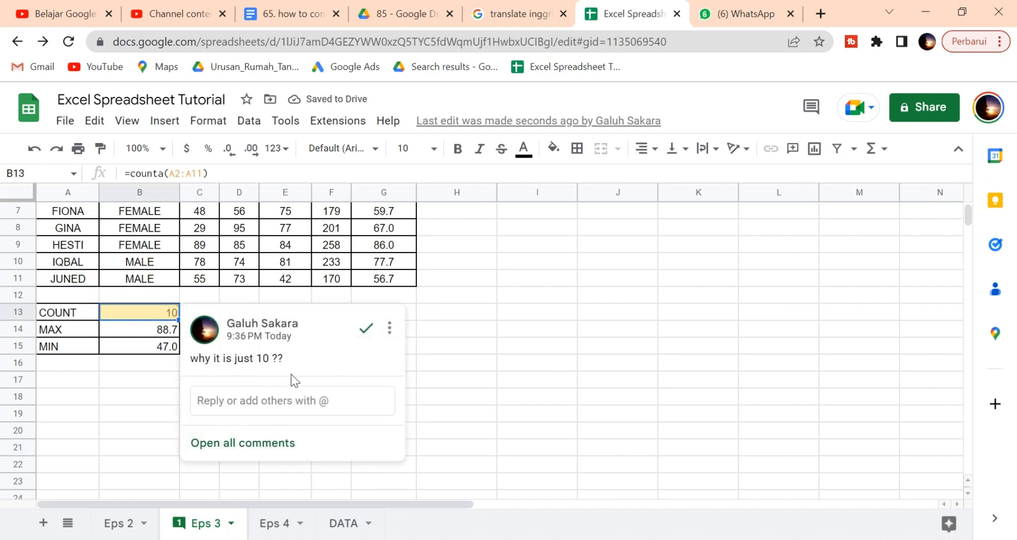
{"action": "left_click", "coordinate": [390, 332]}
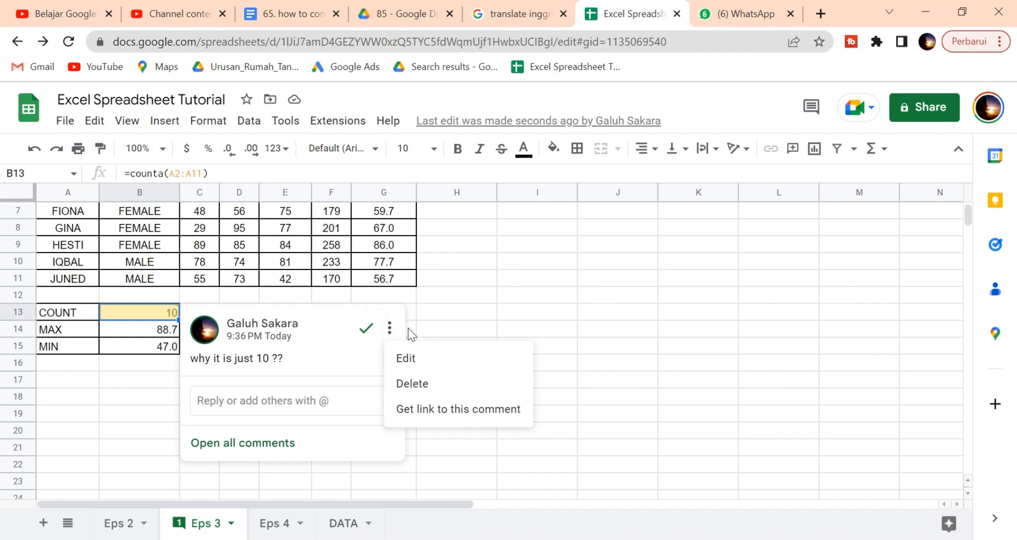
{"action": "left_click", "coordinate": [478, 313]}
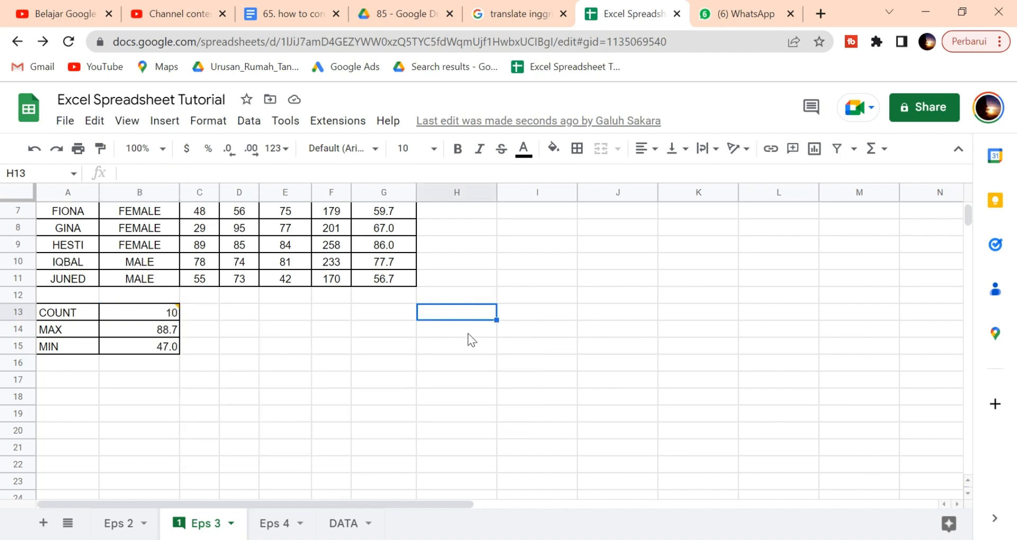
{"action": "left_click", "coordinate": [393, 265]}
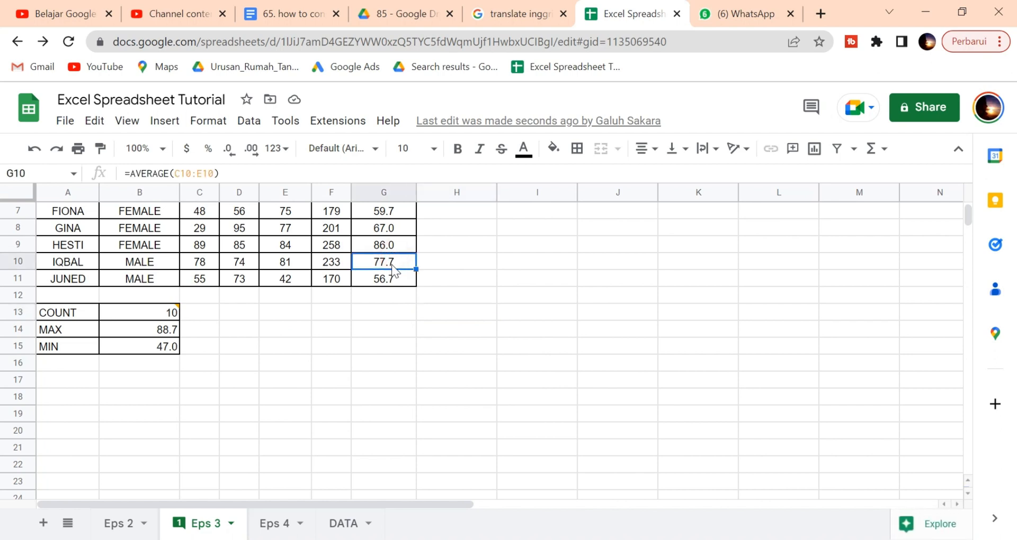
{"action": "right_click", "coordinate": [392, 265]}
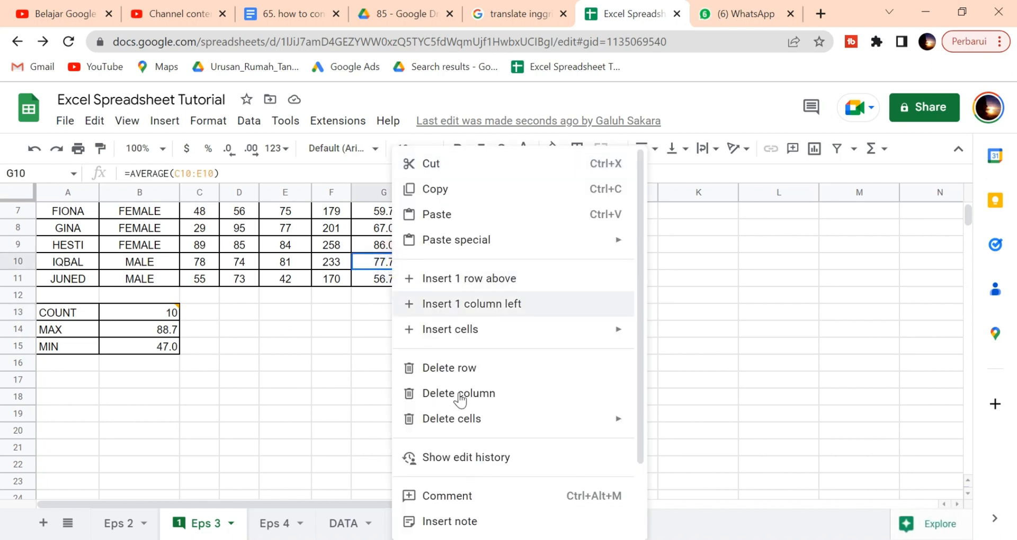
{"action": "left_click", "coordinate": [473, 501]}
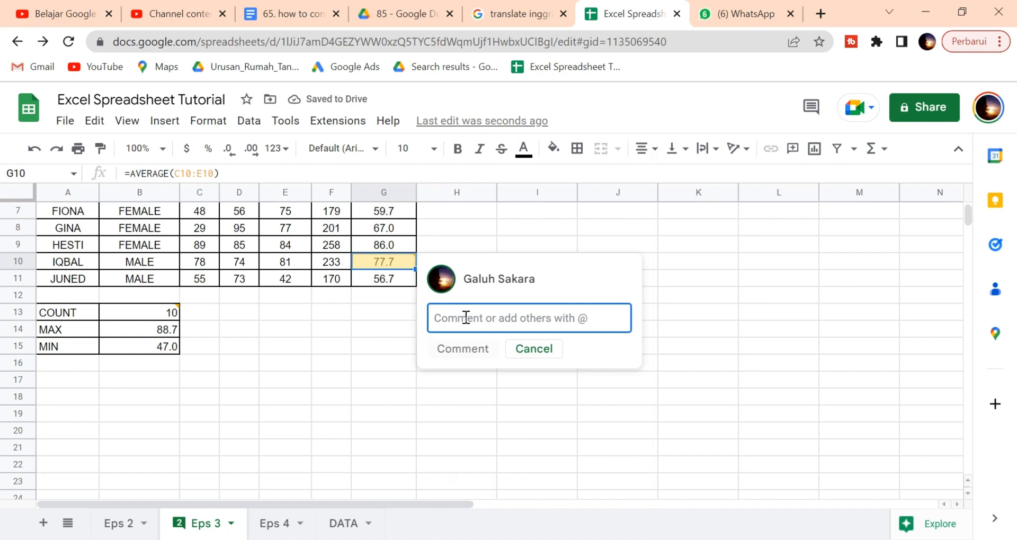
{"action": "type", "text": "@"}
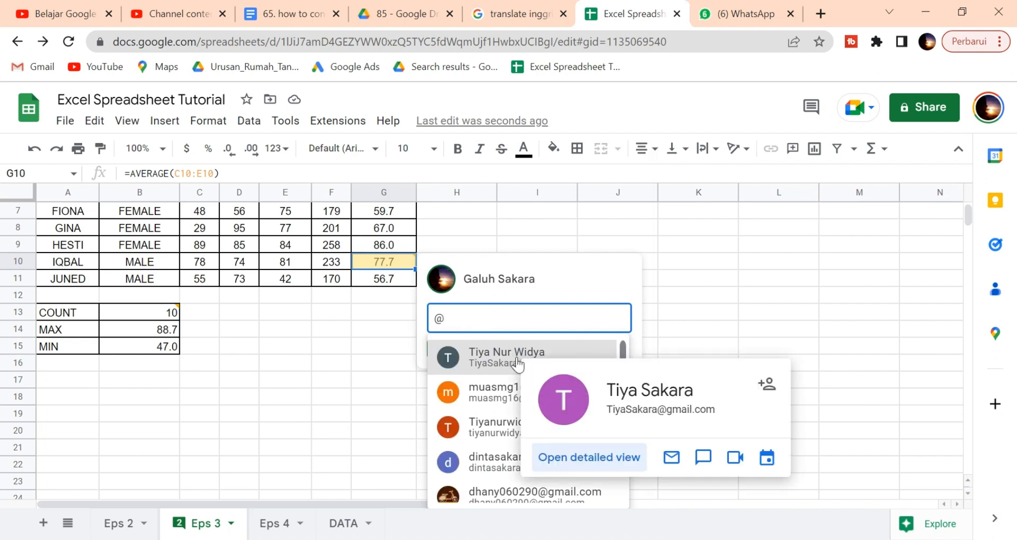
{"action": "left_click", "coordinate": [517, 360]}
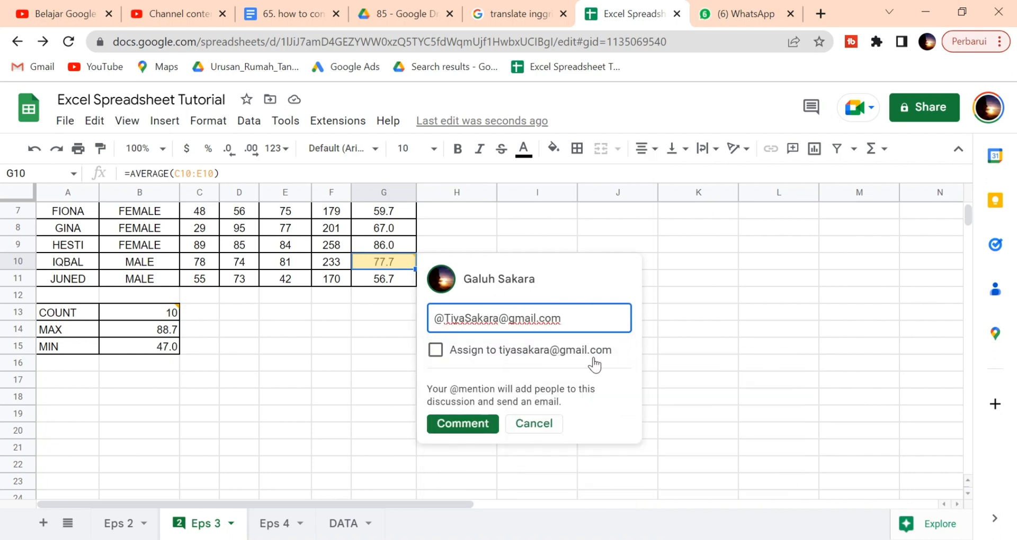
{"action": "left_click", "coordinate": [435, 356]}
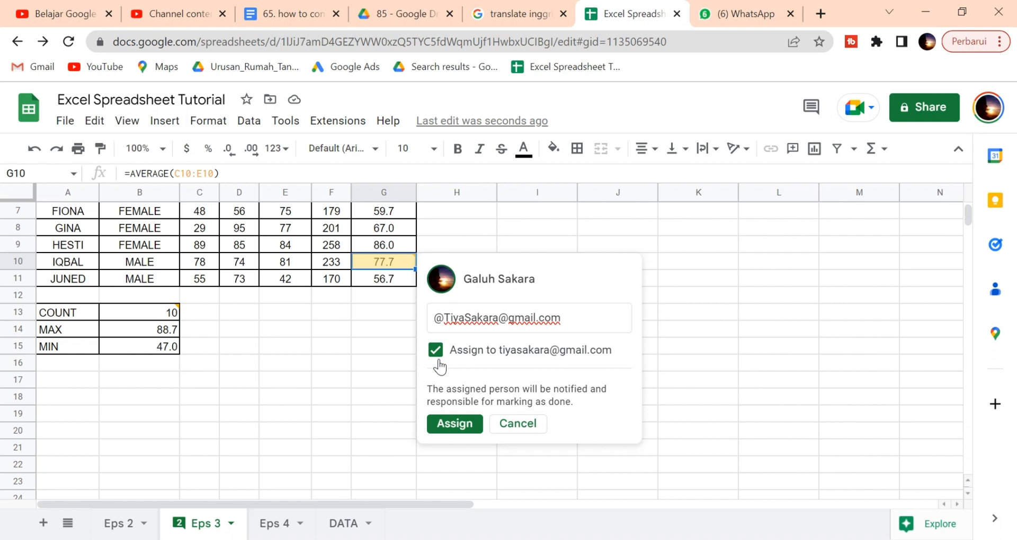
Step: Add a new comment line asking why the student only got 77.7
{"action": "left_click", "coordinate": [607, 320]}
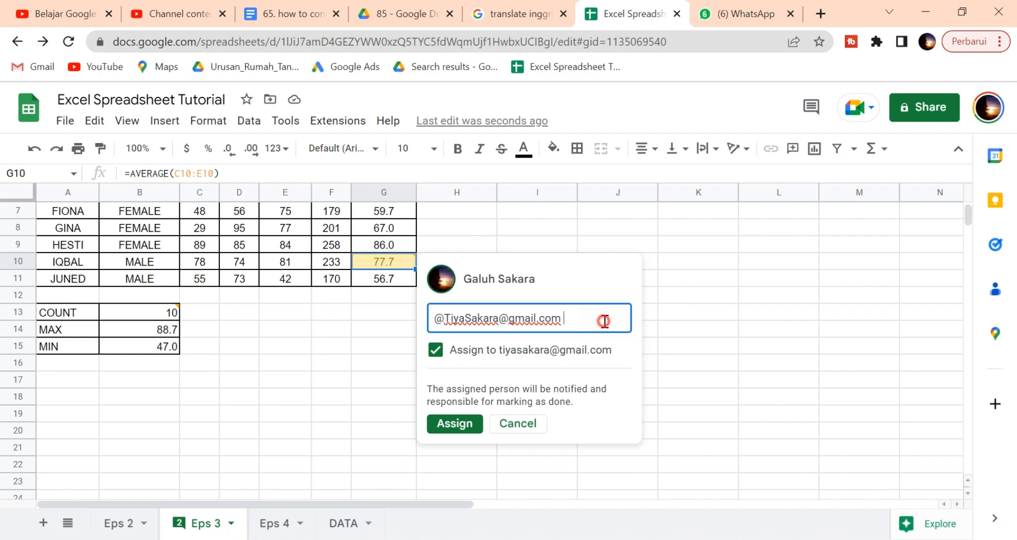
{"action": "key", "text": "Return"}
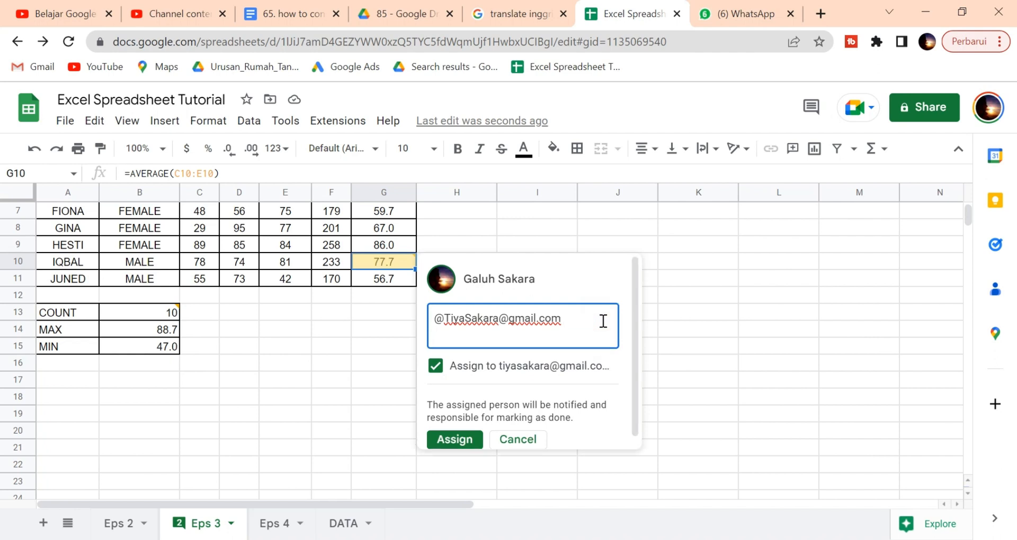
{"action": "type", "text": "Hallo, why iqbal j"}
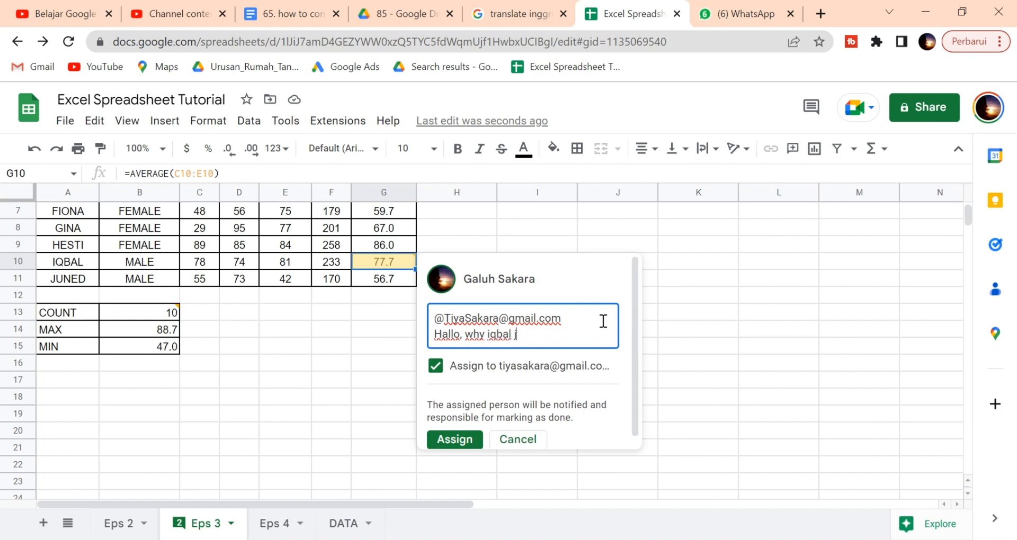
{"action": "type", "text": "ust get 77.7 ??"}
{"action": "scroll", "coordinate": [647, 343], "scroll_direction": "down", "scroll_amount": 3}
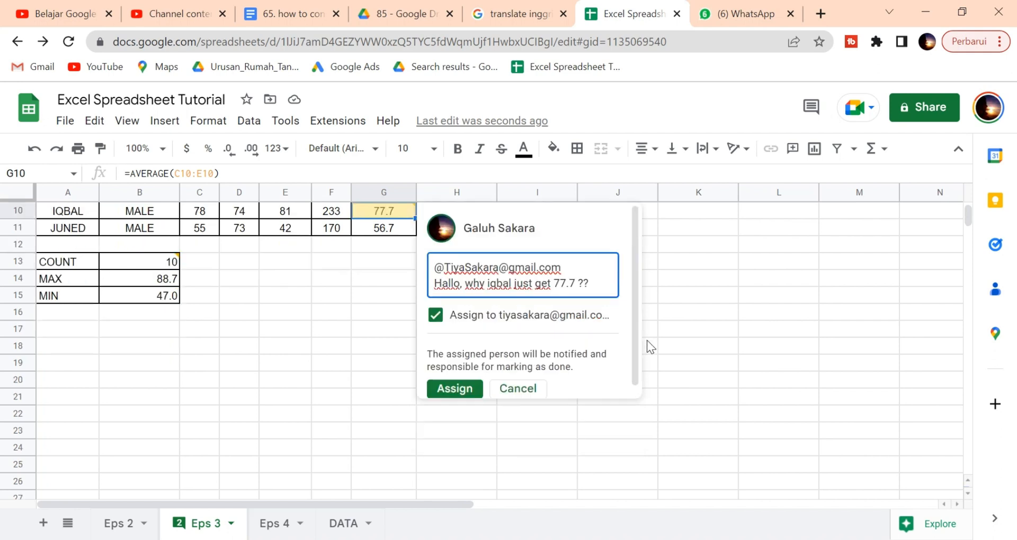
{"action": "scroll", "coordinate": [663, 297], "scroll_direction": "up", "scroll_amount": 3}
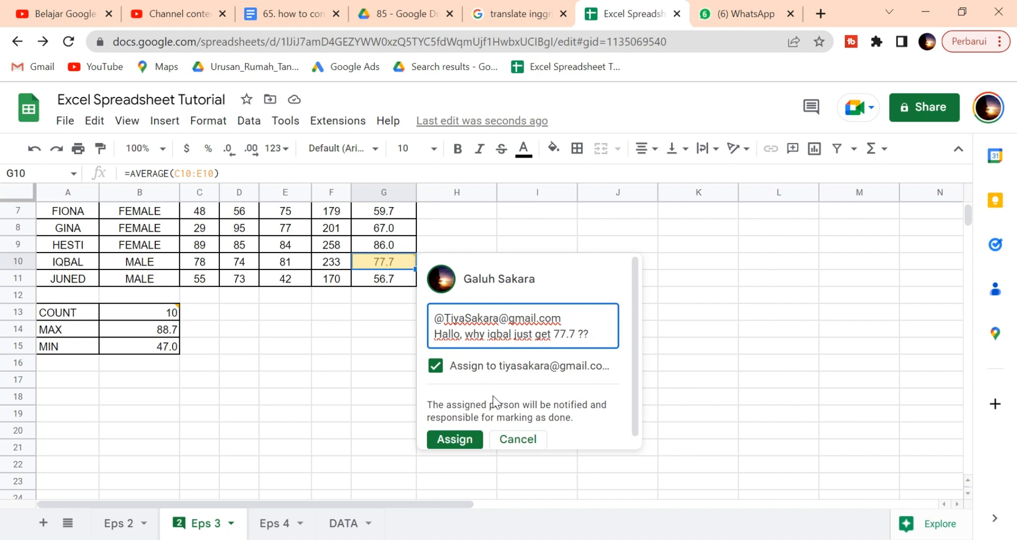
{"action": "scroll", "coordinate": [579, 366], "scroll_direction": "down", "scroll_amount": 1}
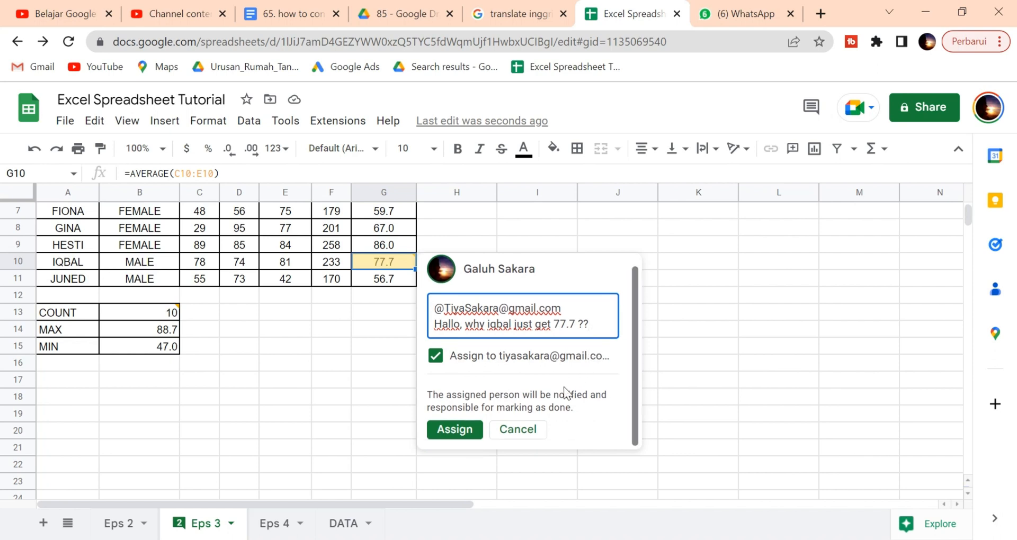
{"action": "scroll", "coordinate": [558, 387], "scroll_direction": "up", "scroll_amount": 1}
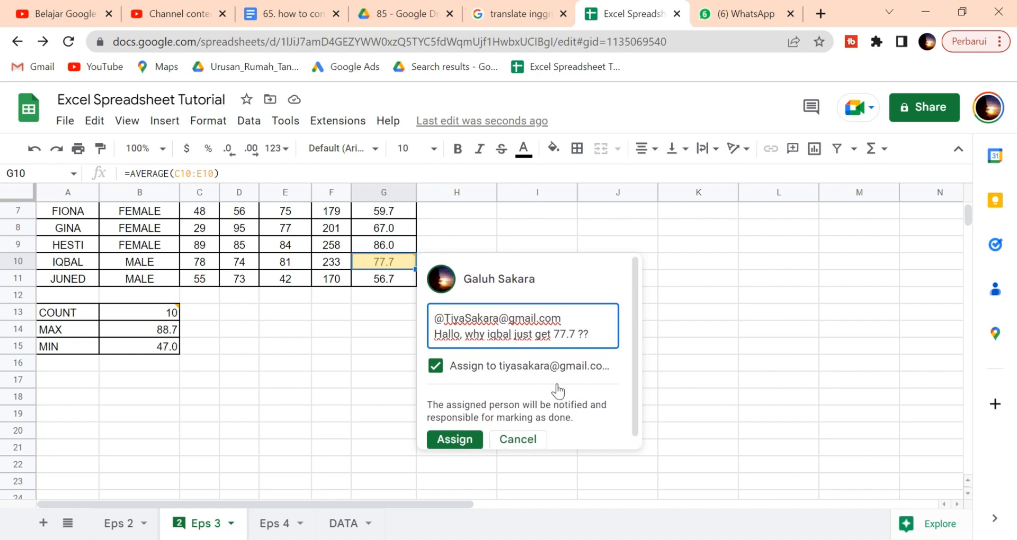
{"action": "scroll", "coordinate": [558, 393], "scroll_direction": "down", "scroll_amount": 1}
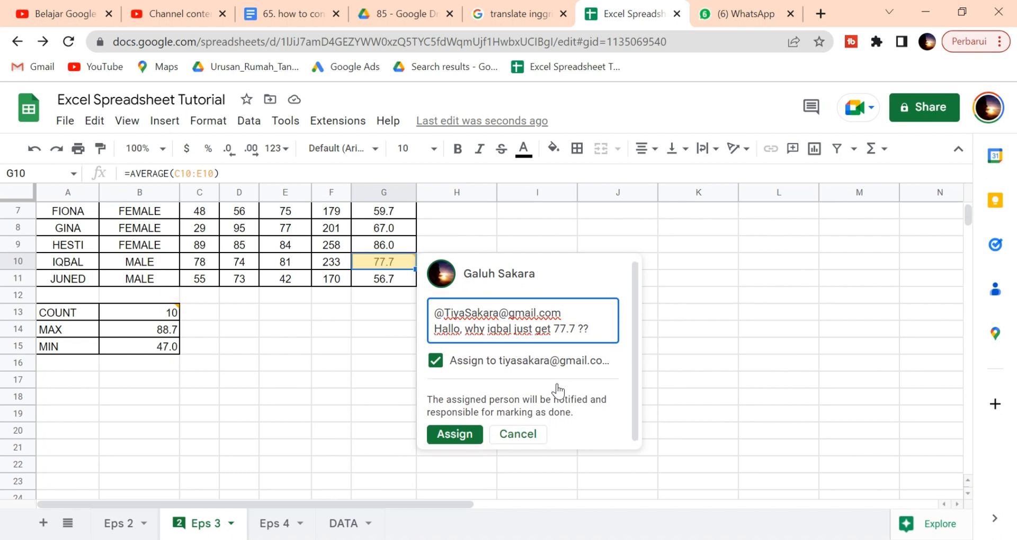
Step: Discard the G10 comment on IQBAL's 77.7 average without granting access, then select H14
{"action": "left_click", "coordinate": [466, 431]}
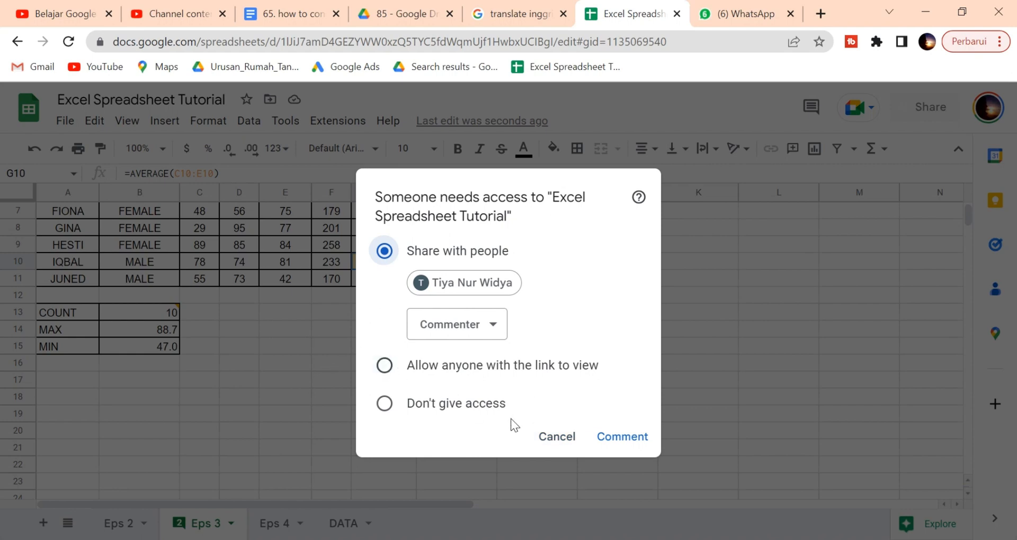
{"action": "left_click", "coordinate": [552, 440]}
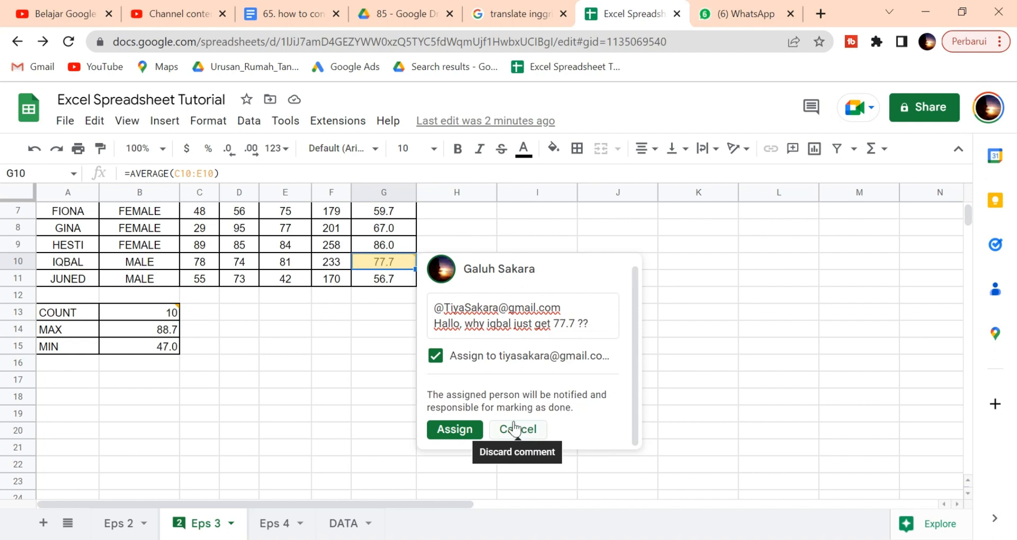
{"action": "left_click", "coordinate": [436, 357]}
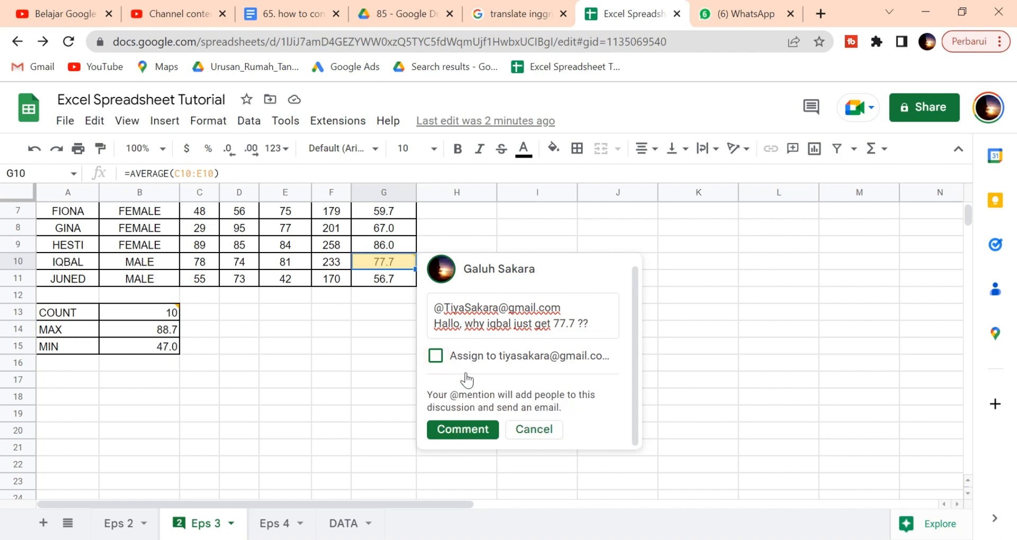
{"action": "left_click", "coordinate": [491, 431]}
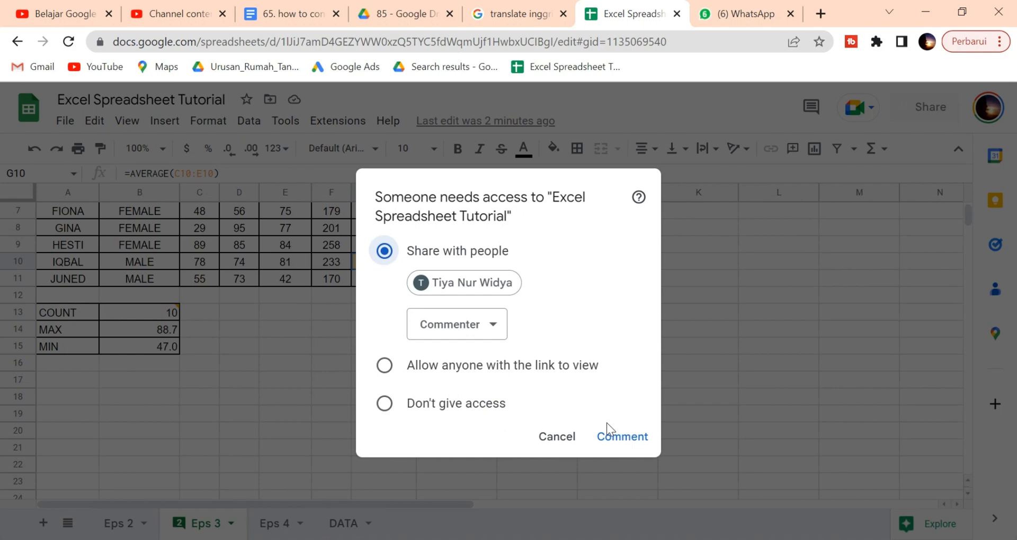
{"action": "left_click", "coordinate": [556, 436]}
{"action": "left_click", "coordinate": [534, 427]}
{"action": "left_click", "coordinate": [432, 332]}
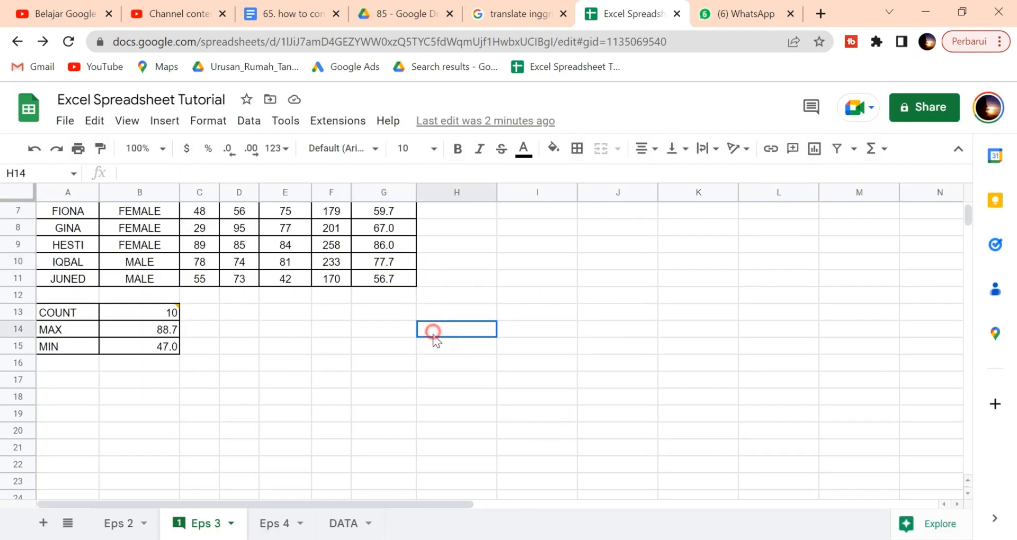
Step: Start emailing the spreadsheet as an attachment via File > Email > Email this file
{"action": "scroll", "coordinate": [361, 348], "scroll_direction": "up", "scroll_amount": 5}
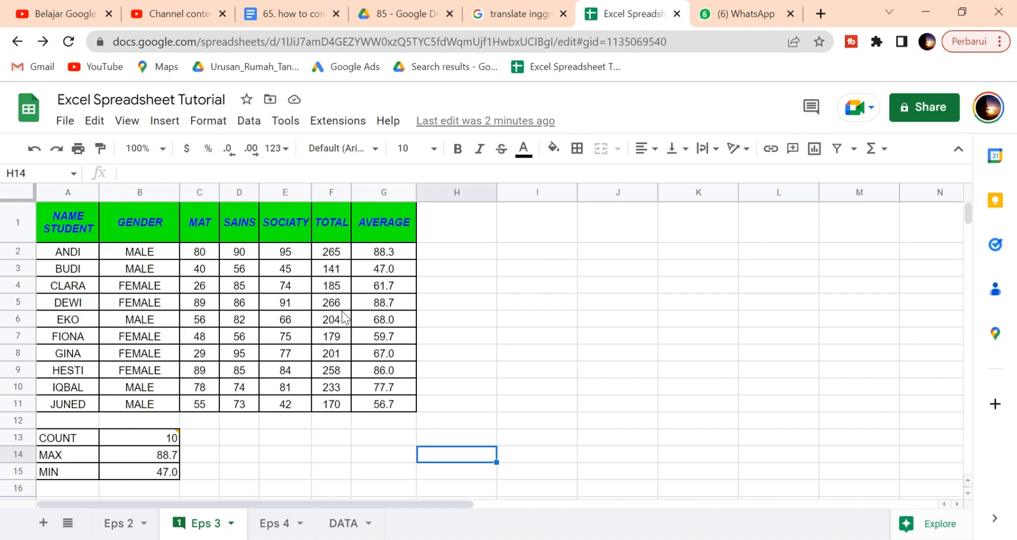
{"action": "left_click", "coordinate": [73, 122]}
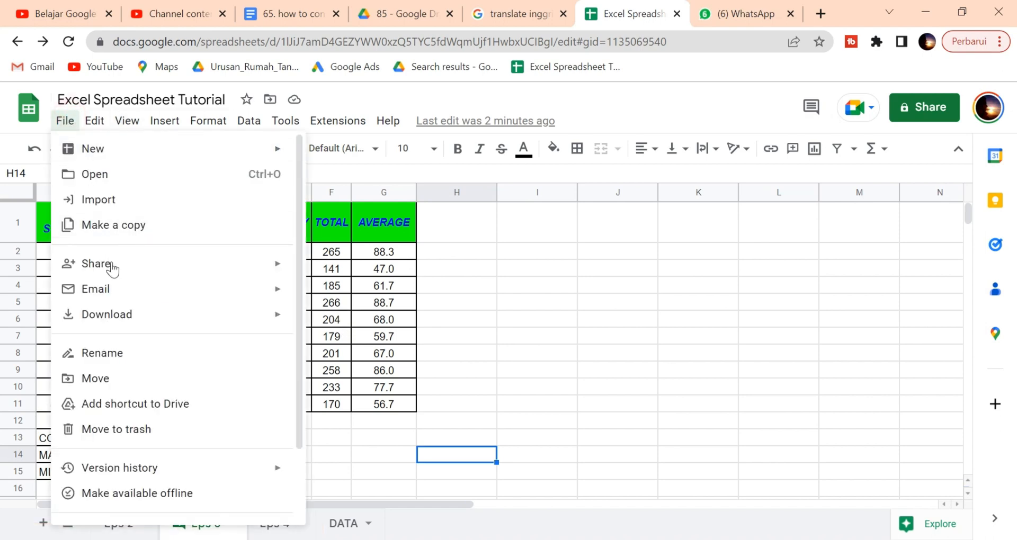
{"action": "mouse_move", "coordinate": [277, 288]}
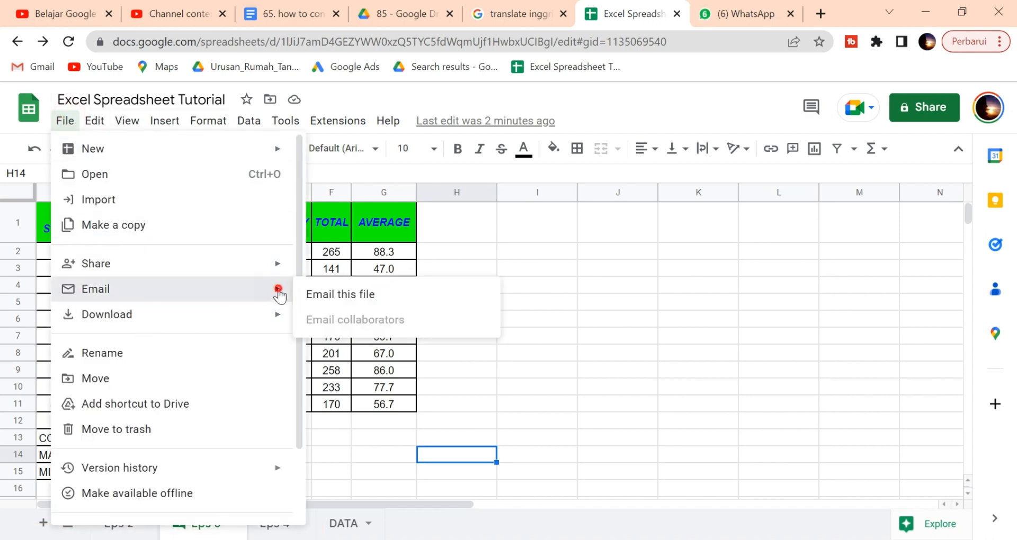
{"action": "left_click", "coordinate": [324, 297]}
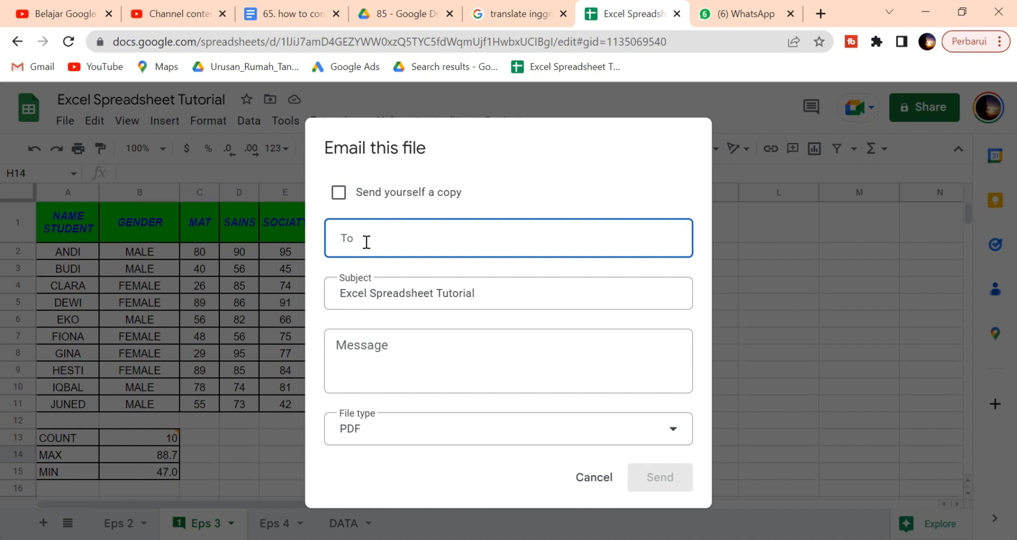
Step: Add the intended contact as recipient and prefix the subject with 'This Important, '
{"action": "left_click", "coordinate": [365, 243]}
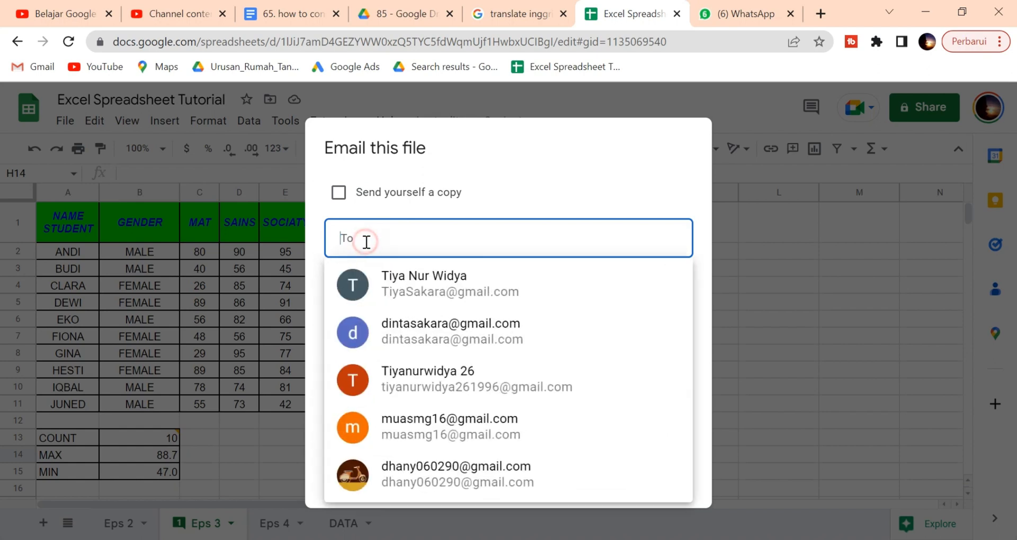
{"action": "left_click", "coordinate": [456, 323]}
{"action": "left_click", "coordinate": [499, 245]}
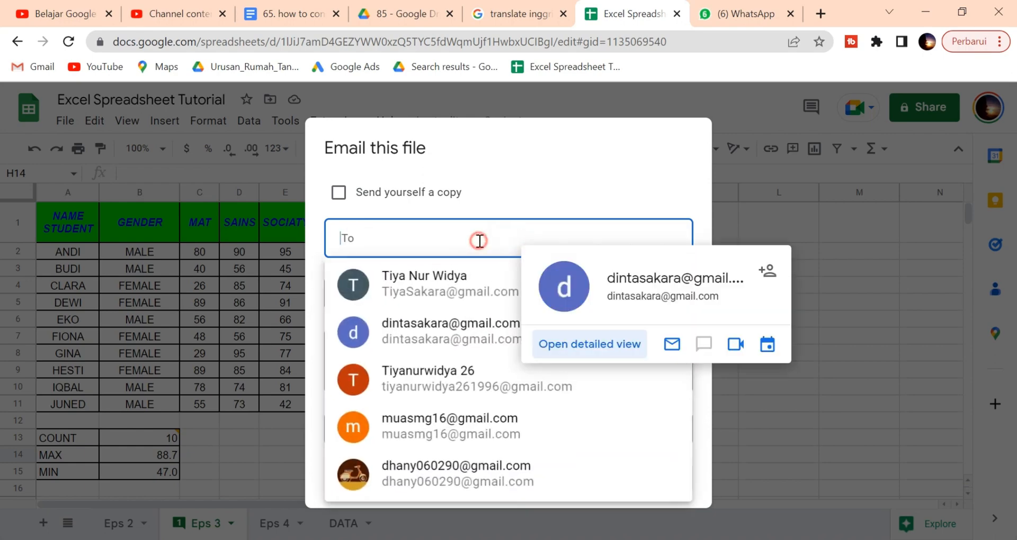
{"action": "left_click", "coordinate": [470, 294]}
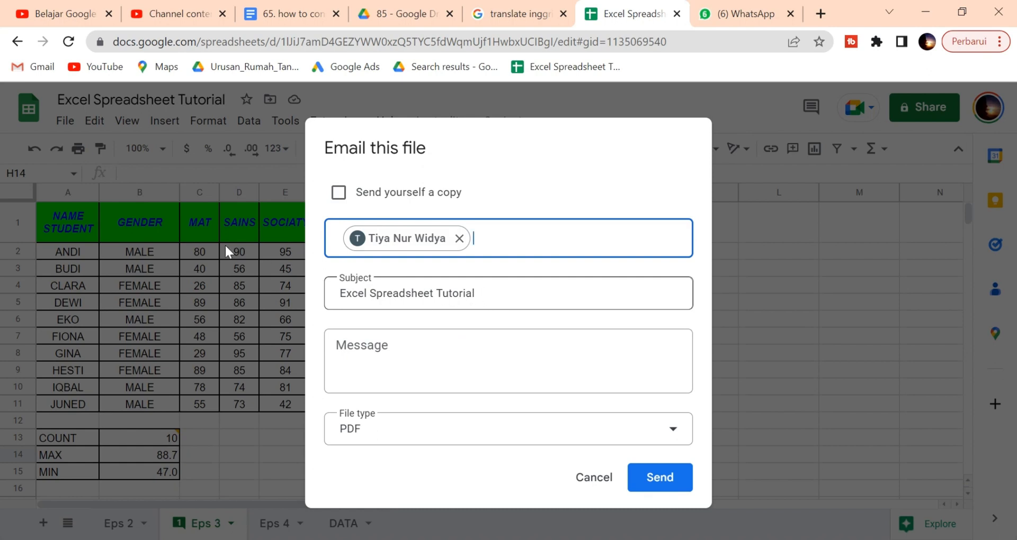
{"action": "left_click", "coordinate": [341, 293]}
{"action": "type", "text": "Th"}
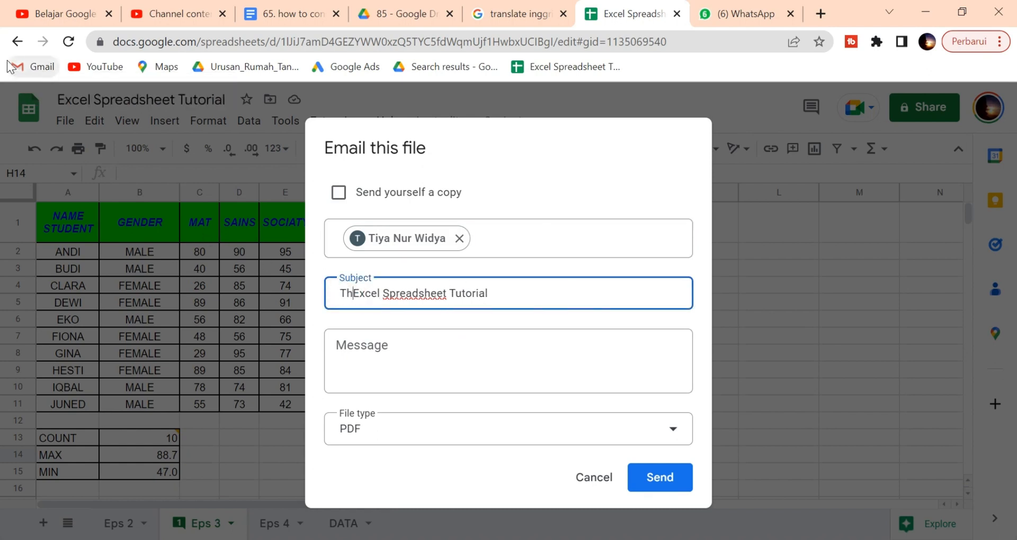
{"action": "type", "text": "is Importa"}
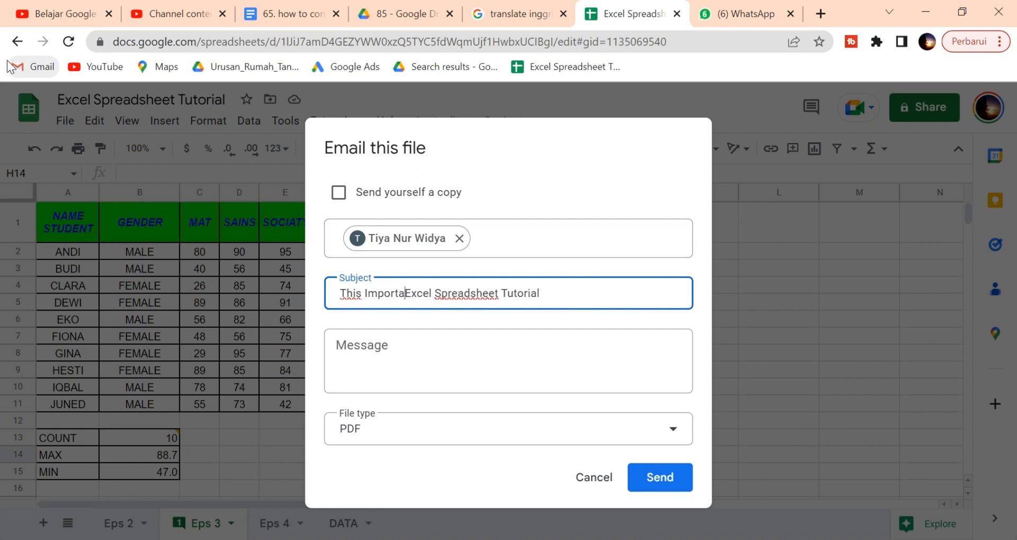
{"action": "type", "text": "nt,"}
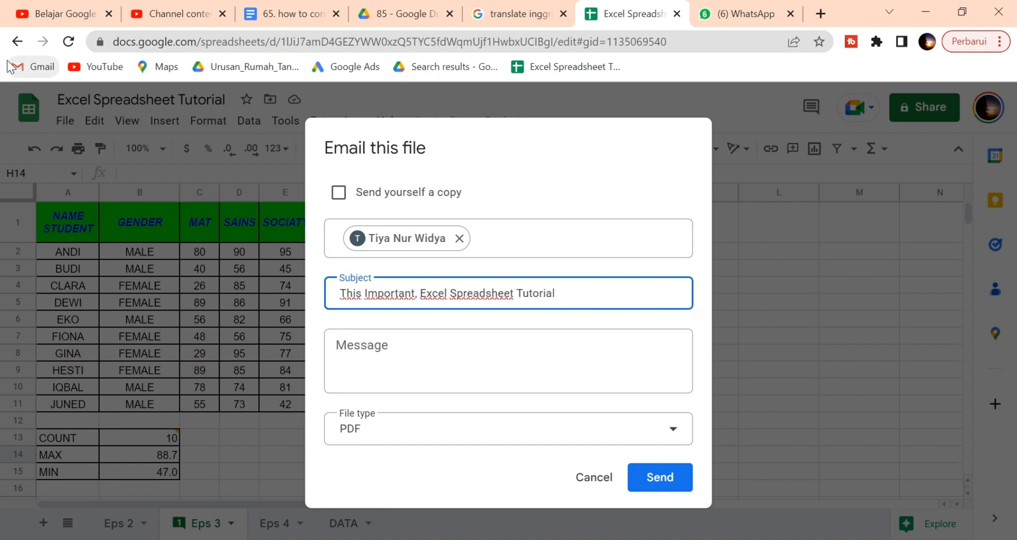
Step: Write a greeting message, attach the file as Microsoft Excel, and send the email
{"action": "left_click", "coordinate": [428, 431]}
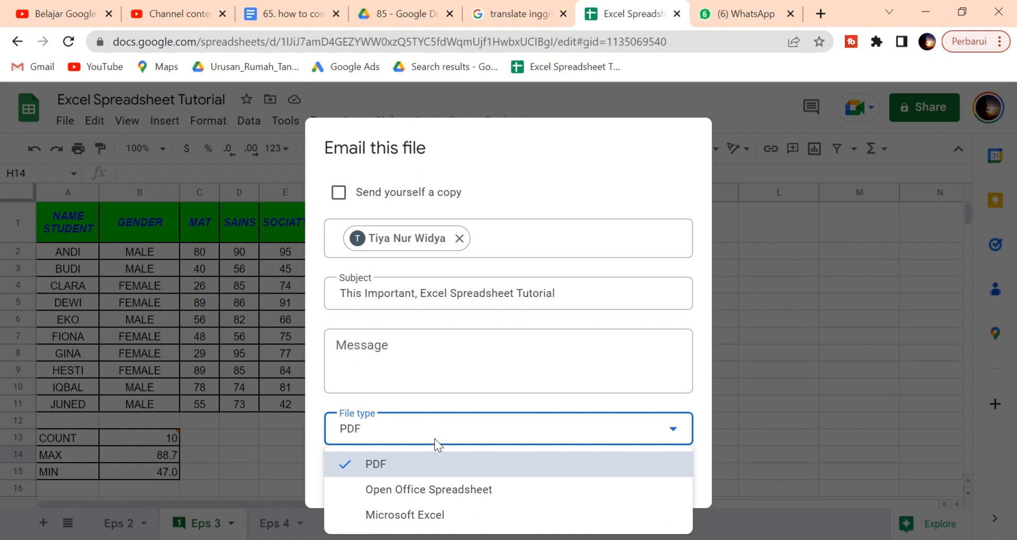
{"action": "left_click", "coordinate": [435, 439]}
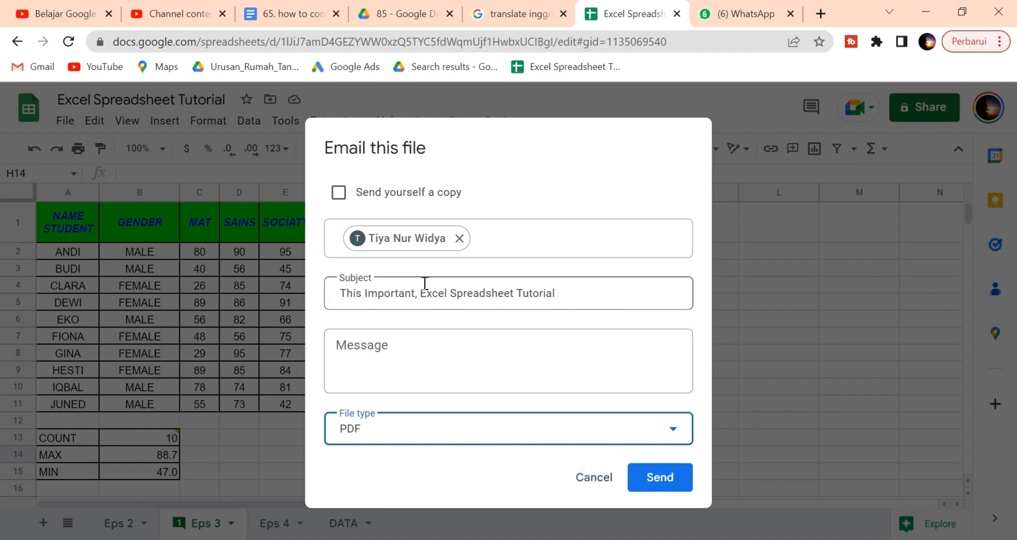
{"action": "left_click", "coordinate": [394, 354]}
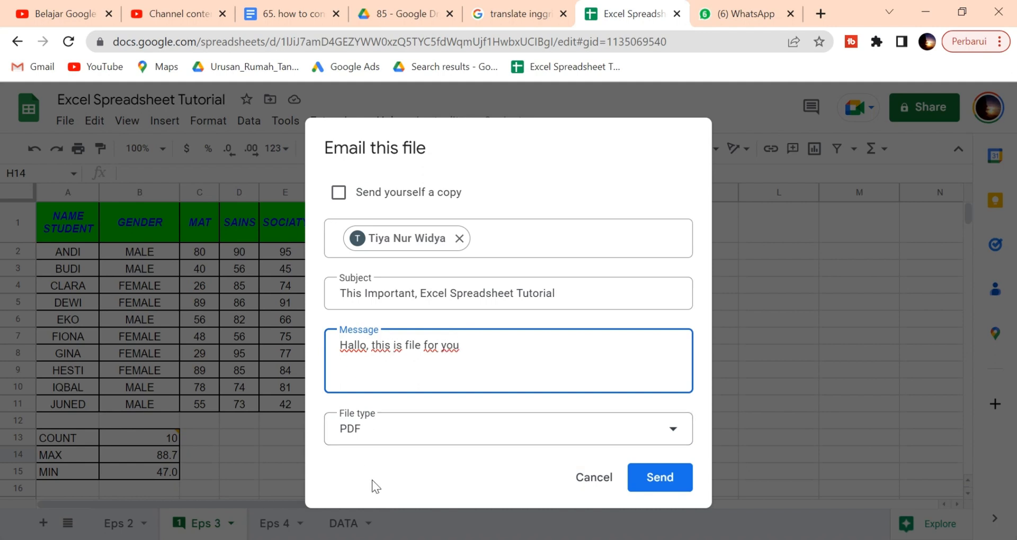
{"action": "left_click", "coordinate": [499, 433]}
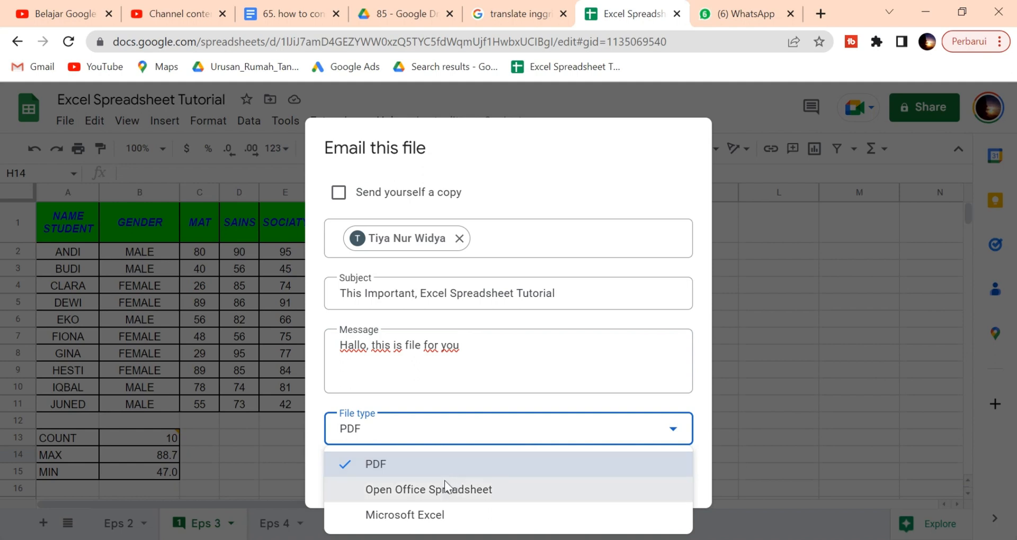
{"action": "left_click", "coordinate": [468, 464]}
{"action": "left_click", "coordinate": [523, 440]}
{"action": "left_click", "coordinate": [456, 516]}
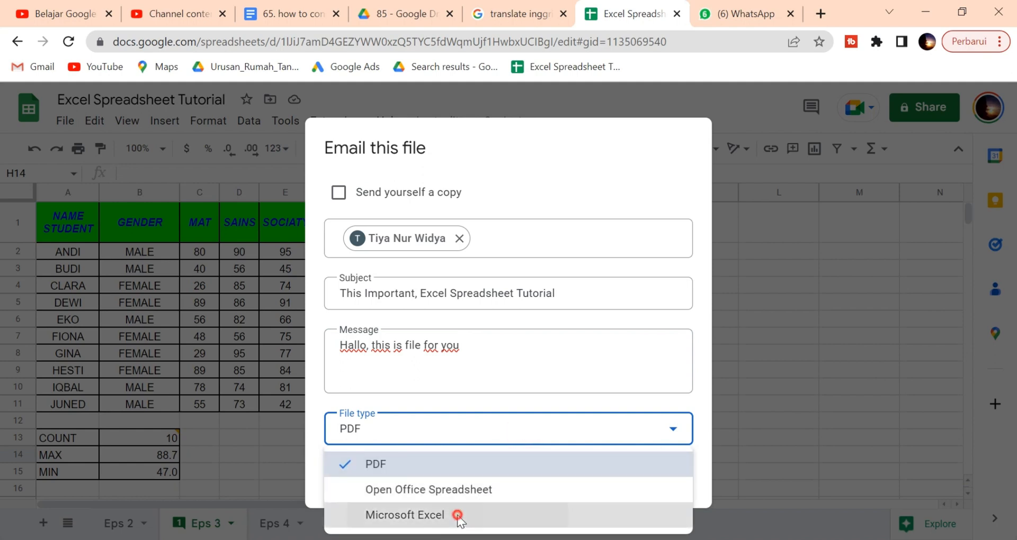
{"action": "left_click", "coordinate": [659, 479]}
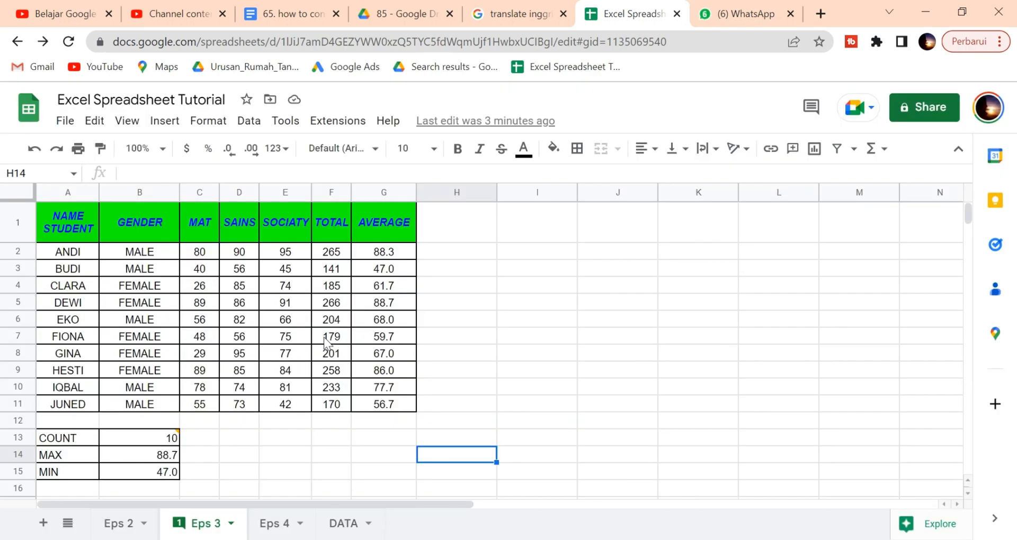
Step: Download the Eps 3 sheet as a PDF with the current page settings
{"action": "left_click", "coordinate": [63, 122]}
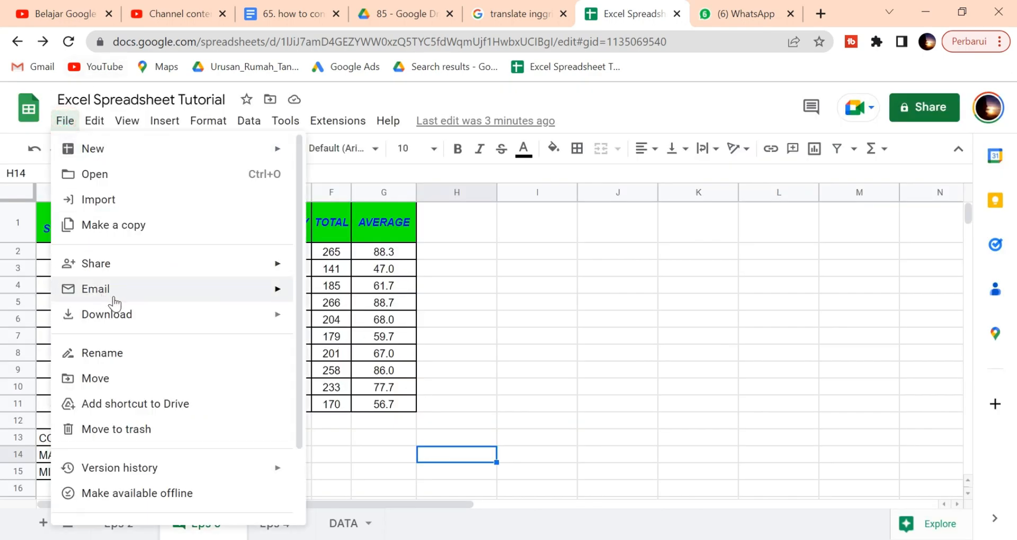
{"action": "mouse_move", "coordinate": [159, 314]}
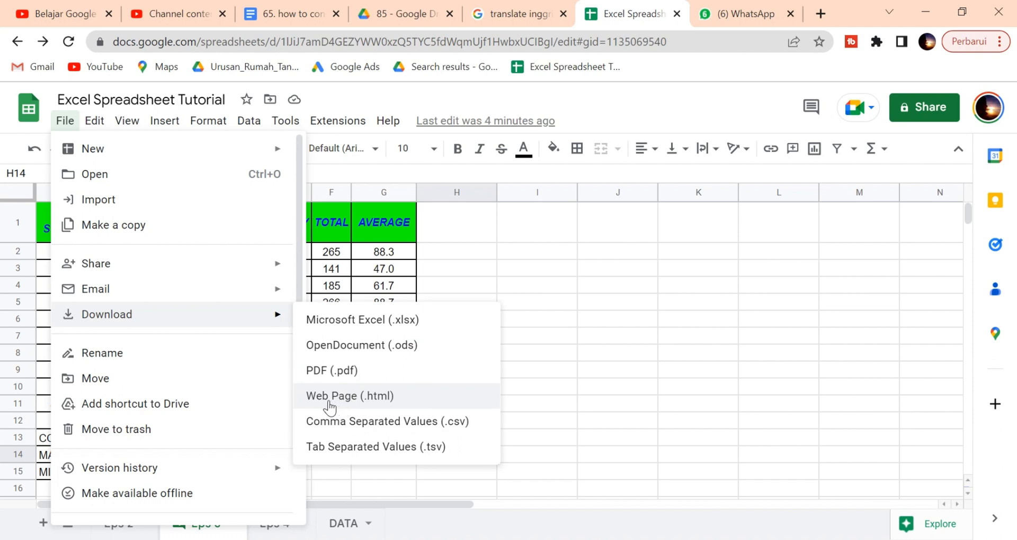
{"action": "left_click", "coordinate": [326, 369]}
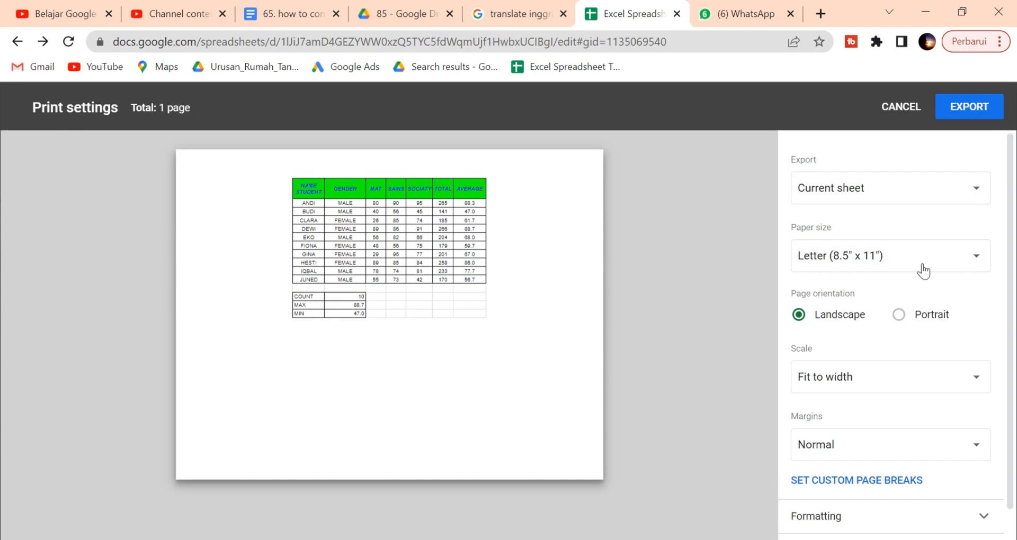
{"action": "left_click", "coordinate": [972, 107]}
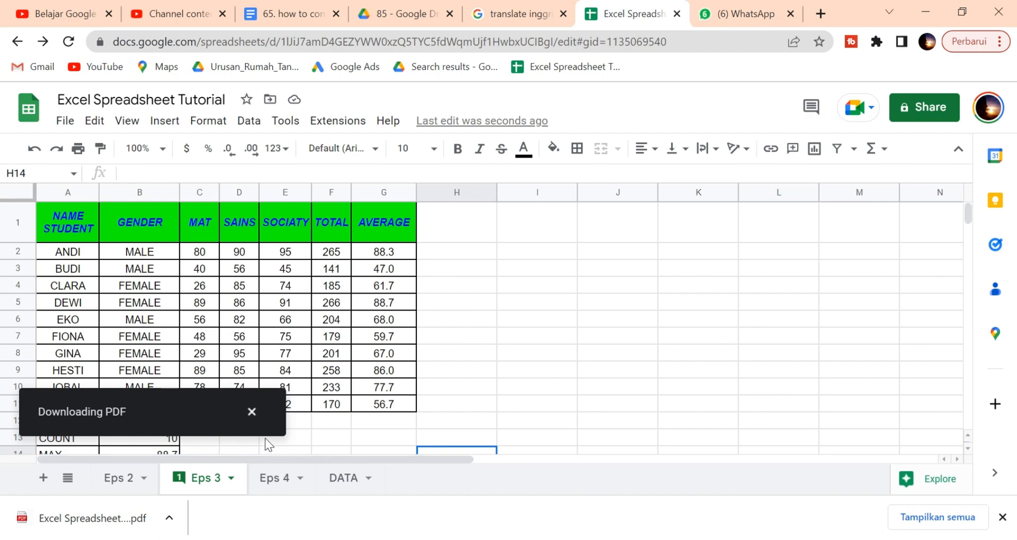
Step: Open the downloaded PDF in its own browser tab, then return to the spreadsheet tab
{"action": "left_click", "coordinate": [171, 522]}
{"action": "left_click", "coordinate": [212, 404]}
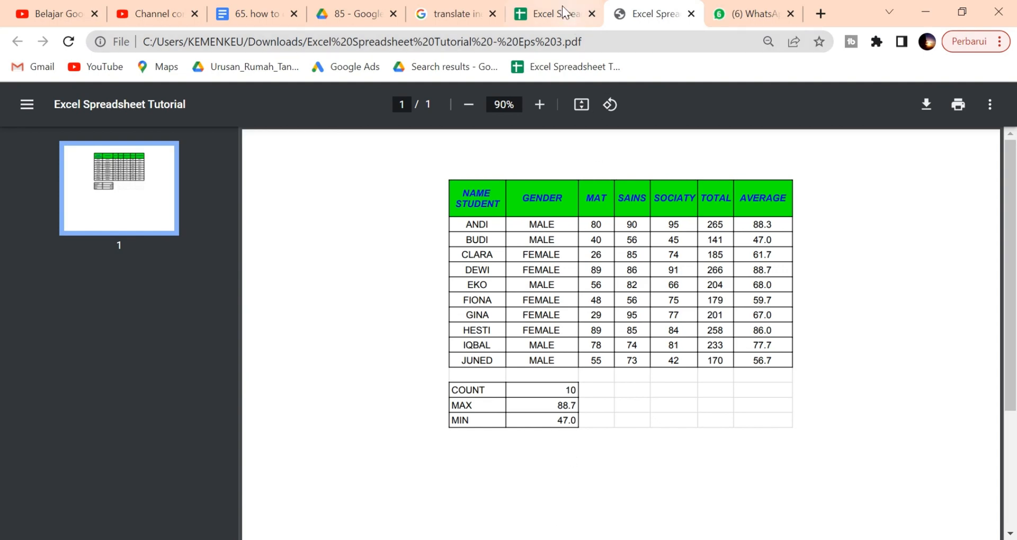
{"action": "left_click", "coordinate": [548, 21]}
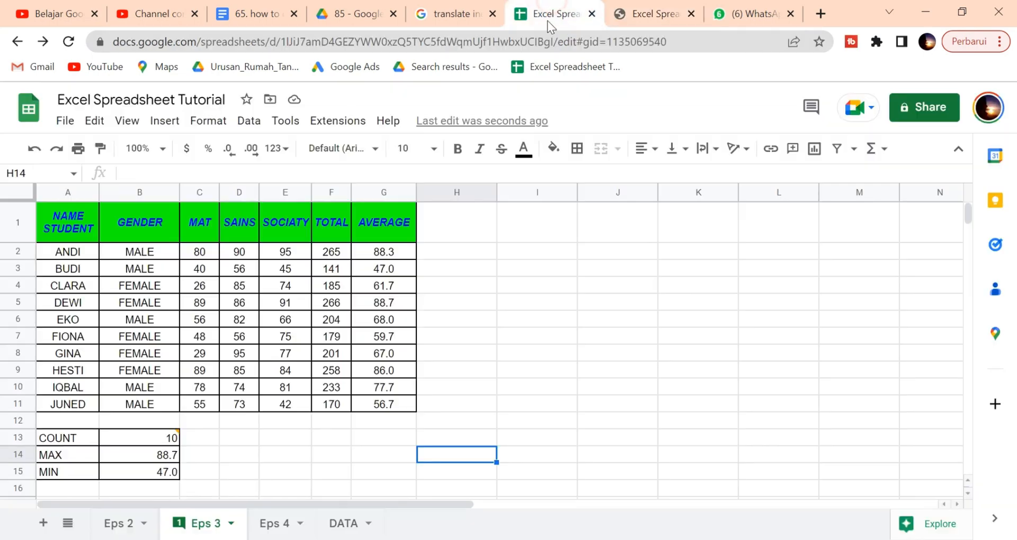
Step: Open the Name current version dialog under Version history and close it without naming
{"action": "left_click", "coordinate": [53, 126]}
{"action": "mouse_move", "coordinate": [84, 124]}
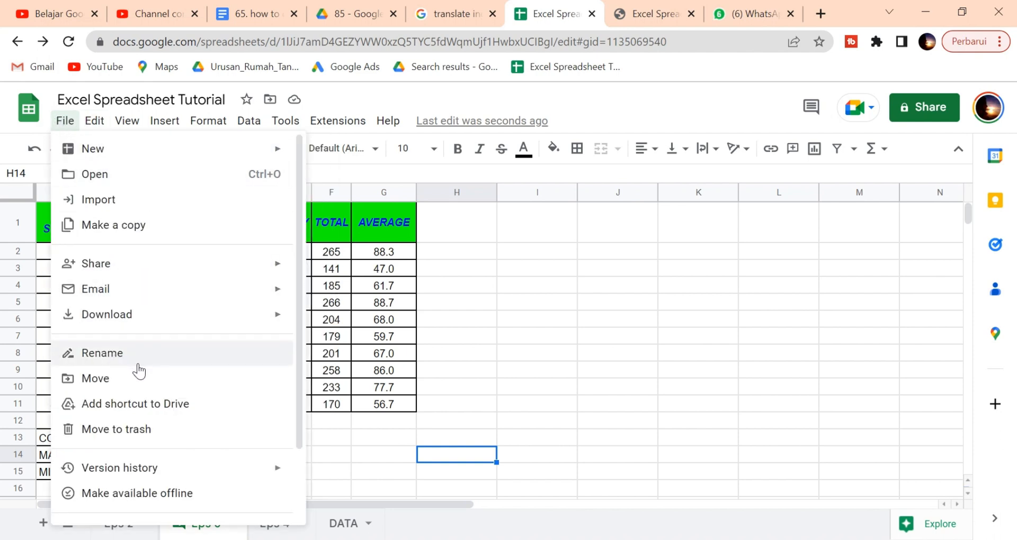
{"action": "mouse_move", "coordinate": [261, 480]}
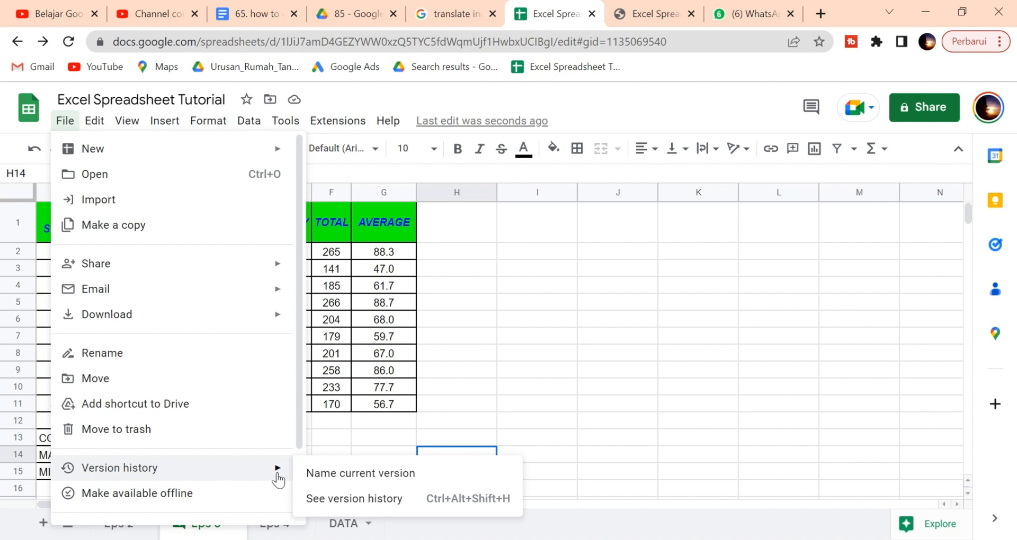
{"action": "scroll", "coordinate": [275, 484], "scroll_direction": "down", "scroll_amount": 2}
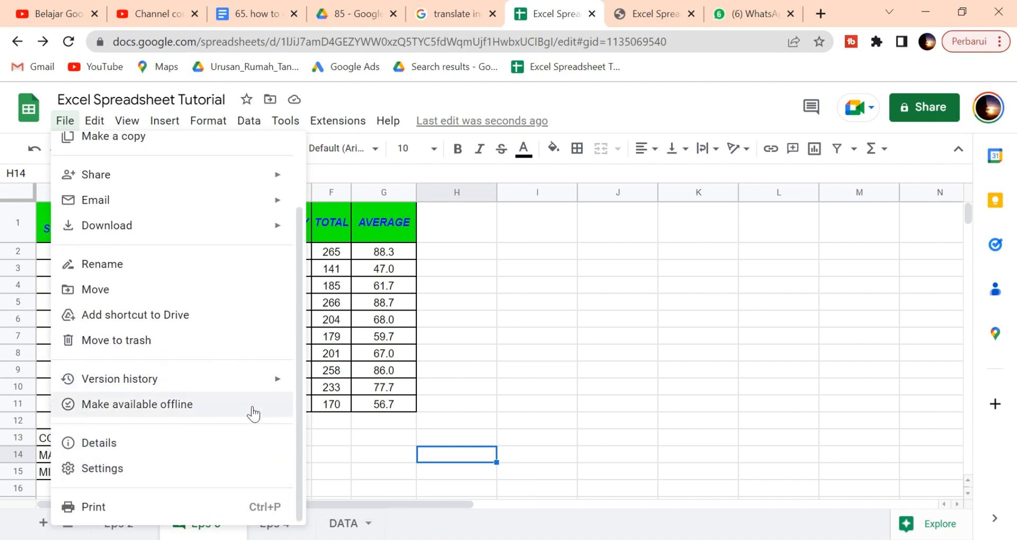
{"action": "mouse_move", "coordinate": [262, 394]}
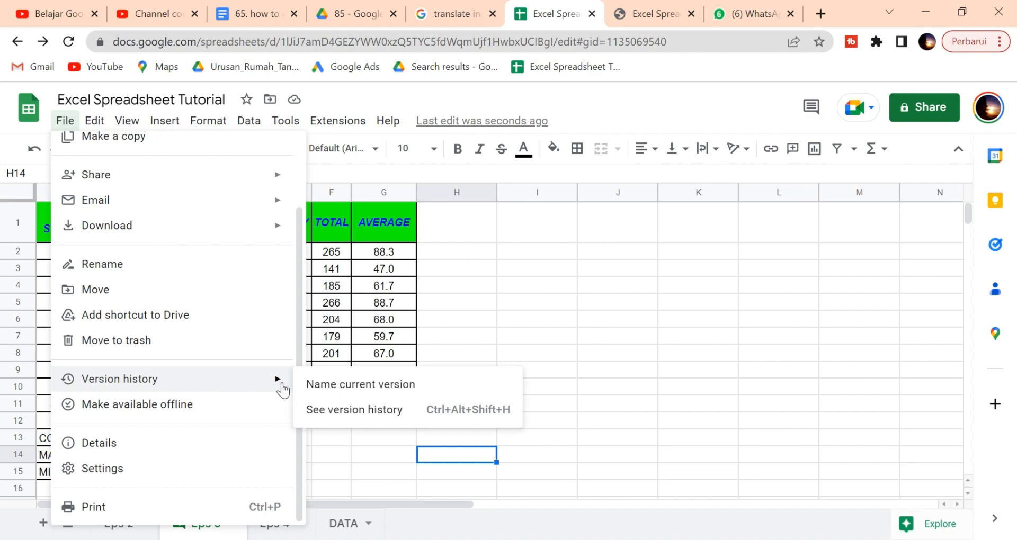
{"action": "left_click", "coordinate": [341, 386]}
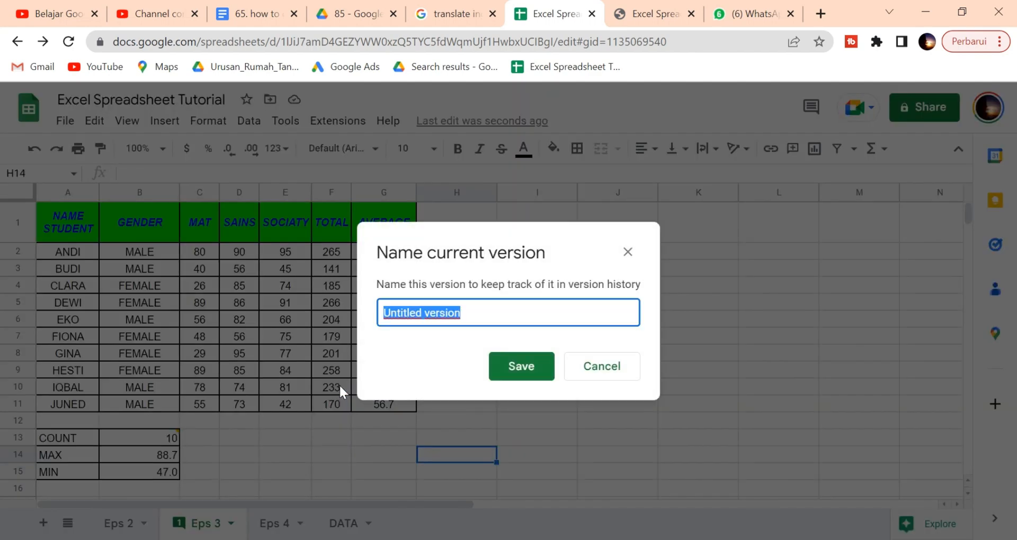
{"action": "left_click", "coordinate": [628, 254]}
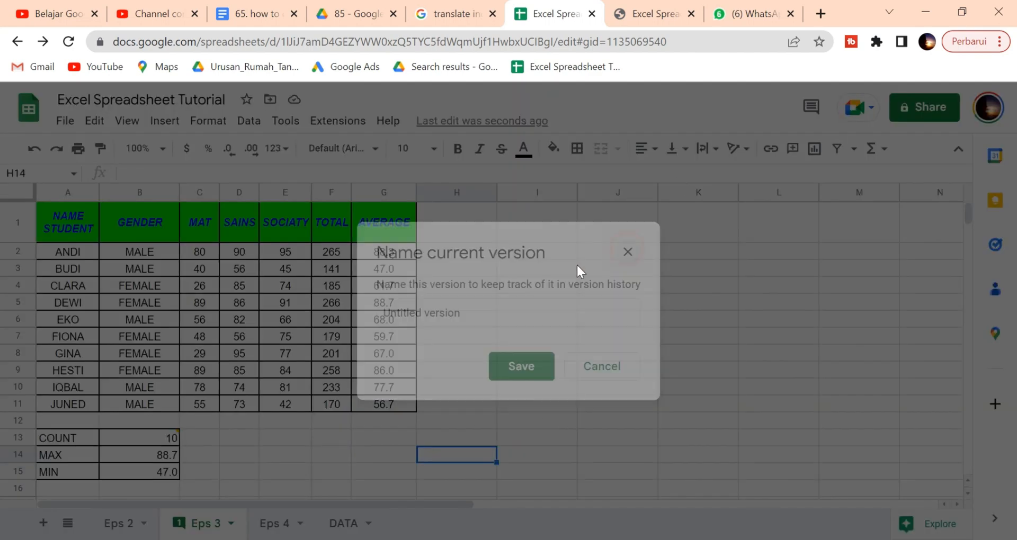
Step: Bring up the Version history options again from the File menu
{"action": "left_click", "coordinate": [65, 121]}
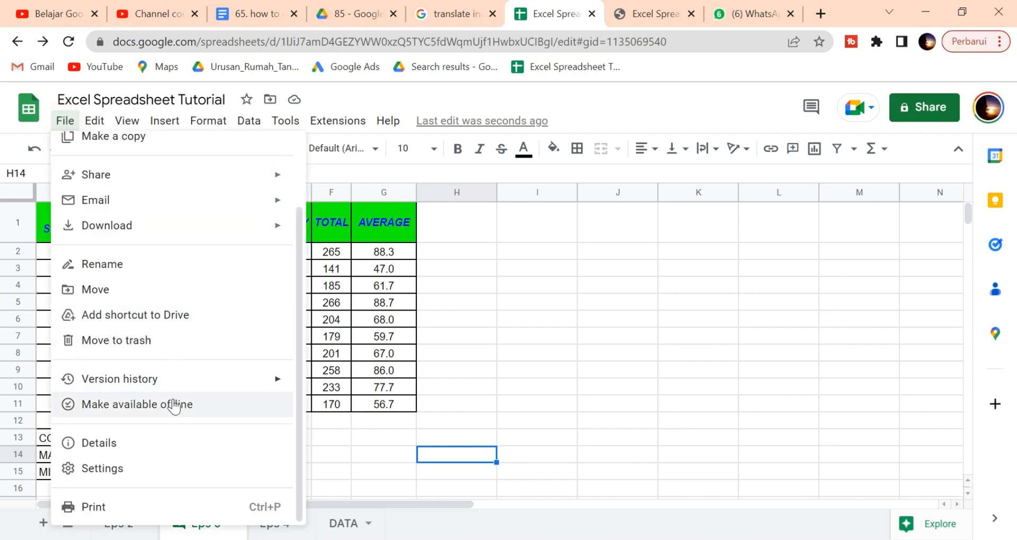
{"action": "mouse_move", "coordinate": [266, 385]}
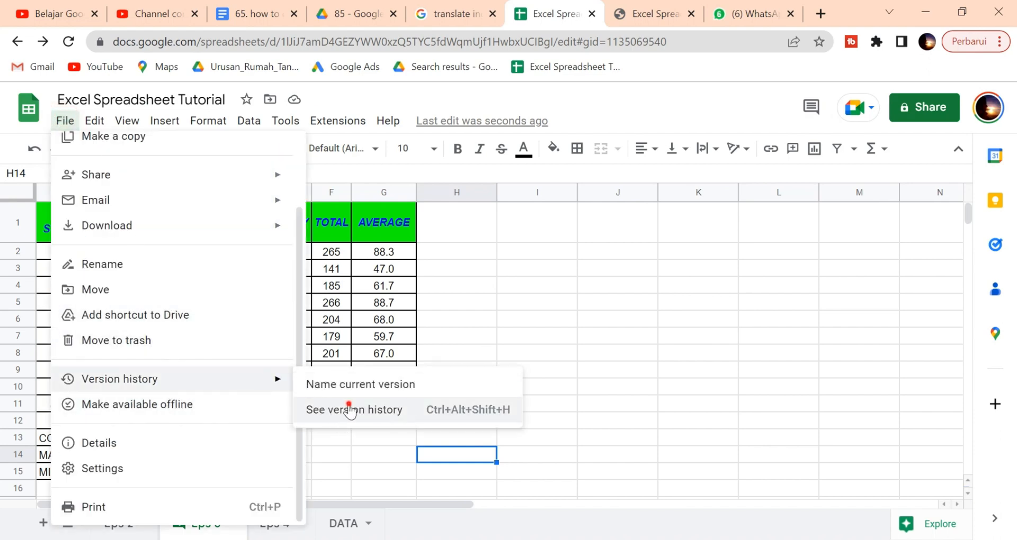
{"action": "left_click", "coordinate": [345, 411]}
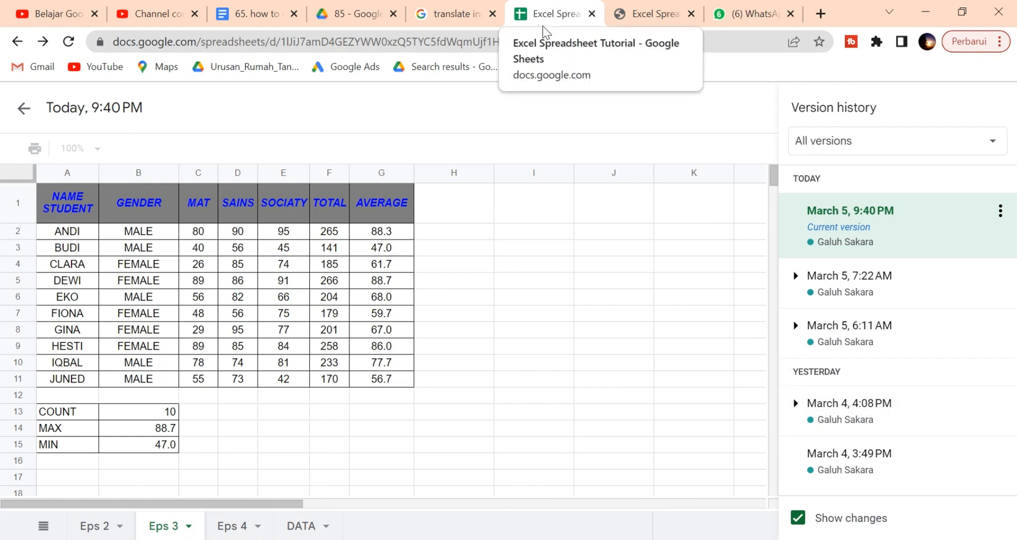
Step: Review the version history, exit it, visit Sheets home, and return to Excel Spreadsheet Tutorial
{"action": "left_click", "coordinate": [457, 1]}
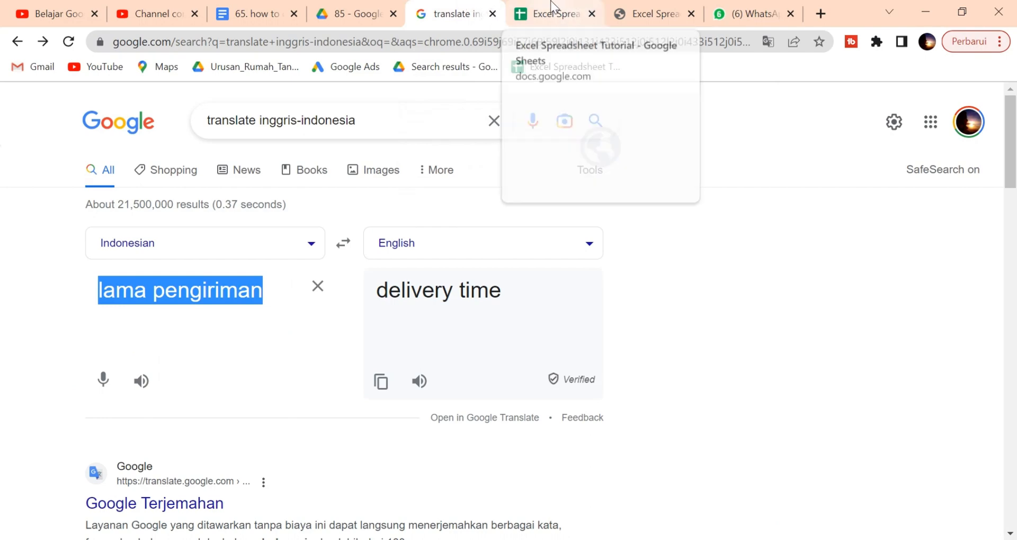
{"action": "left_click", "coordinate": [574, 15]}
{"action": "left_click", "coordinate": [19, 109]}
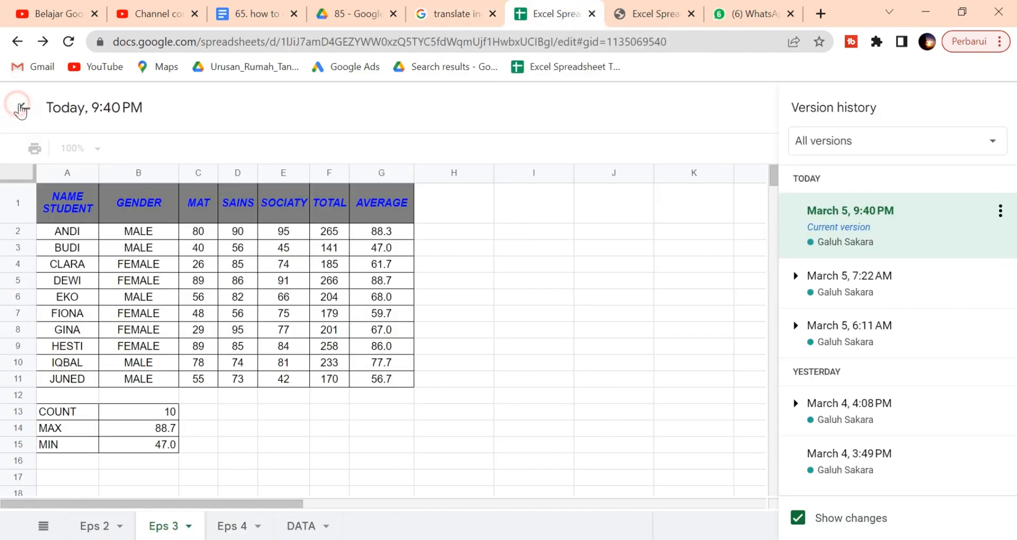
{"action": "left_click", "coordinate": [24, 112]}
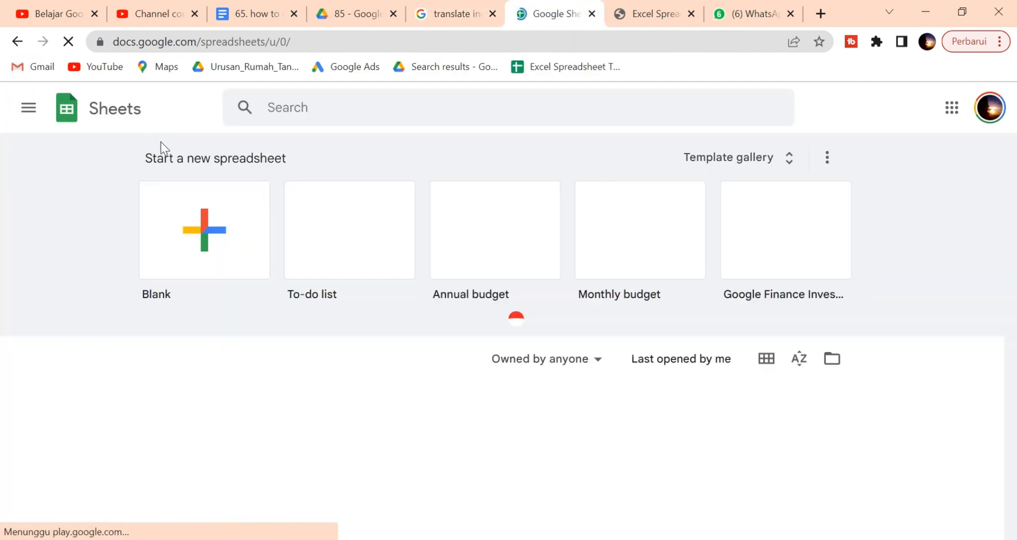
{"action": "left_click", "coordinate": [17, 41]}
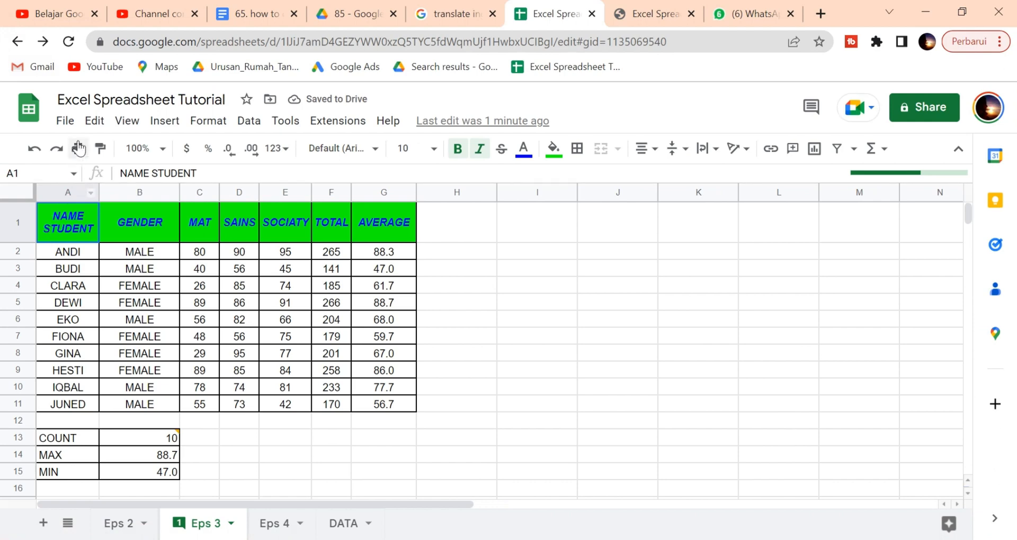
{"action": "left_click", "coordinate": [65, 120]}
{"action": "scroll", "coordinate": [137, 462], "scroll_direction": "down", "scroll_amount": 2}
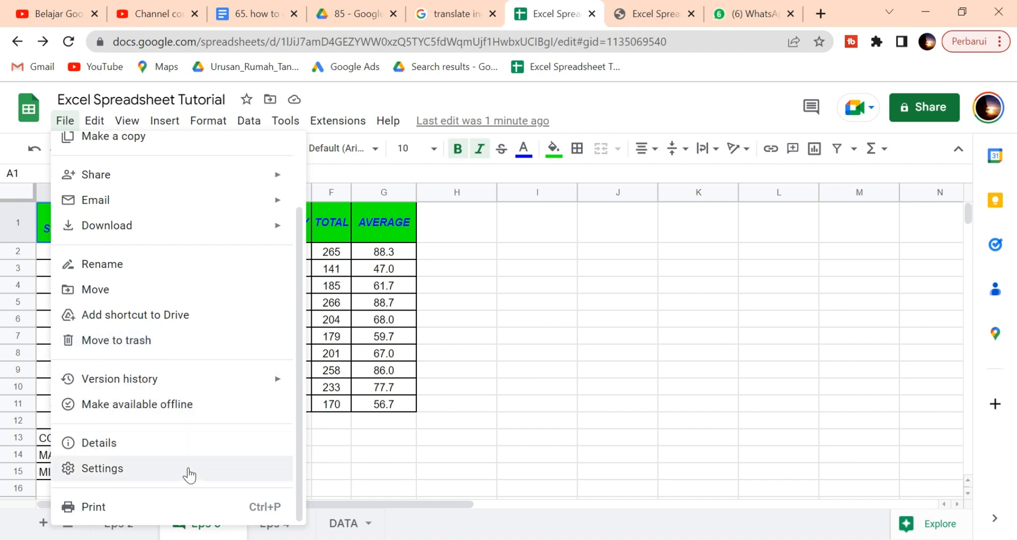
{"action": "scroll", "coordinate": [184, 469], "scroll_direction": "up", "scroll_amount": 2}
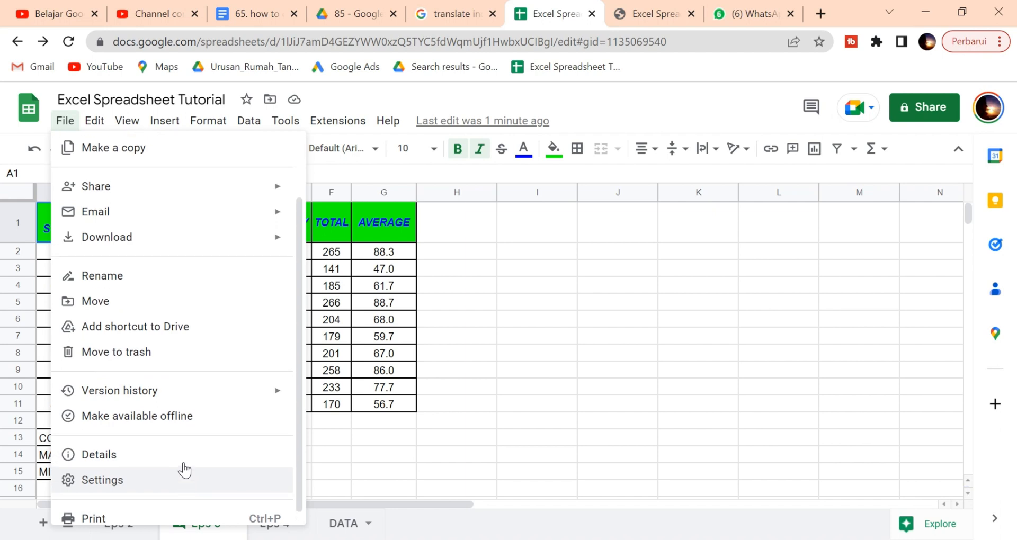
{"action": "scroll", "coordinate": [182, 462], "scroll_direction": "down", "scroll_amount": 2}
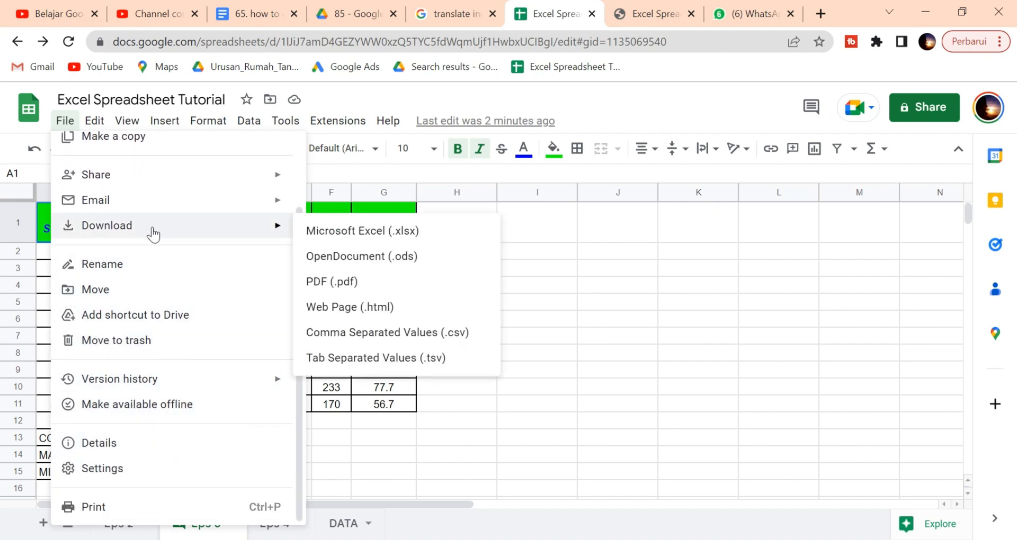
{"action": "mouse_move", "coordinate": [180, 200]}
{"action": "scroll", "coordinate": [180, 200], "scroll_direction": "up", "scroll_amount": 2}
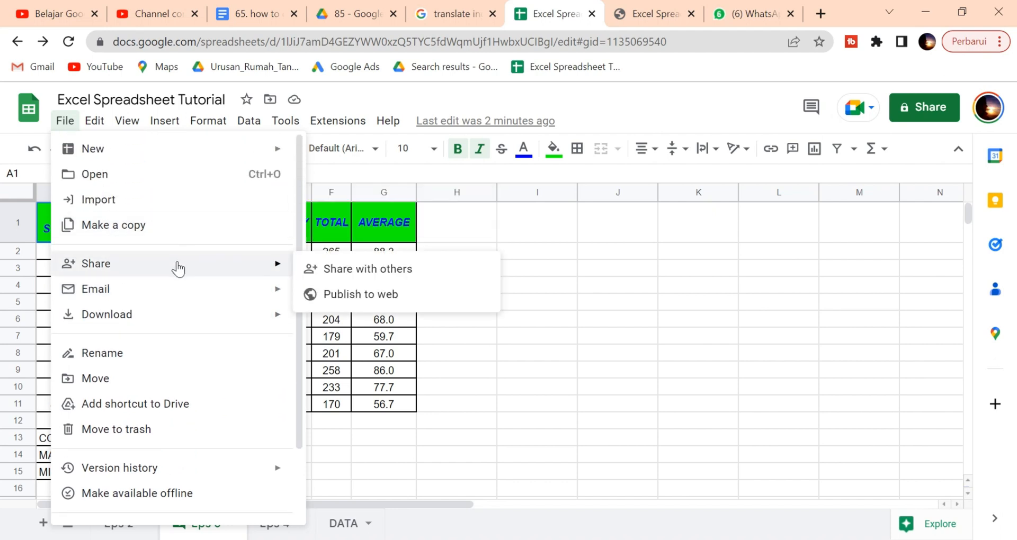
{"action": "mouse_move", "coordinate": [211, 151]}
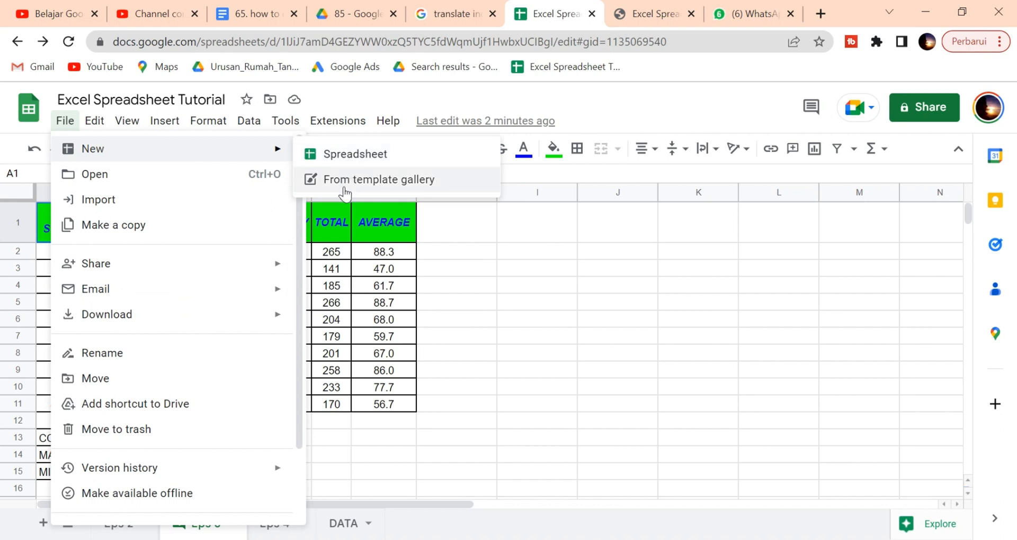
{"action": "left_click", "coordinate": [91, 123]}
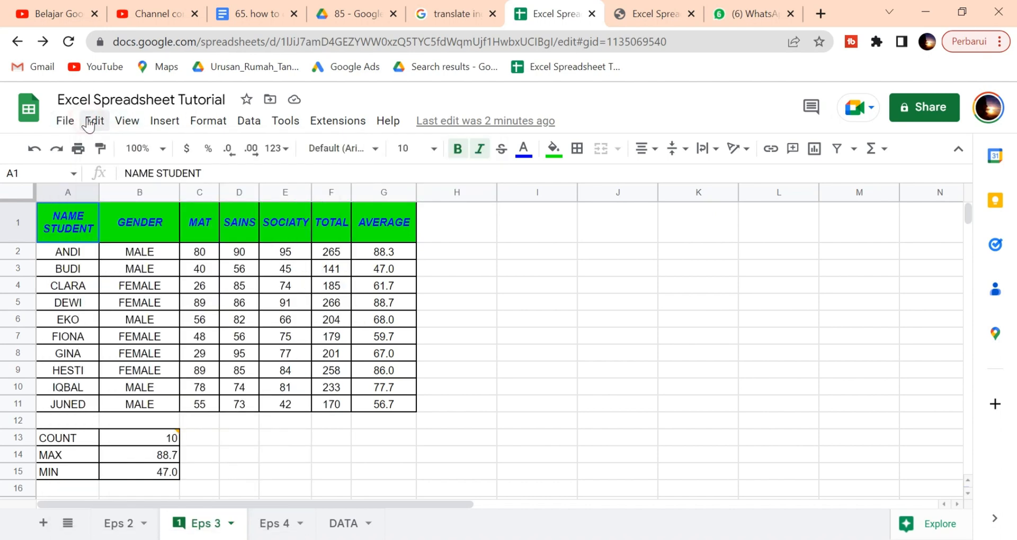
Step: Browse the Edit menu, then the View menu's Freeze and Zoom submenus with 100% checked
{"action": "left_click", "coordinate": [90, 122]}
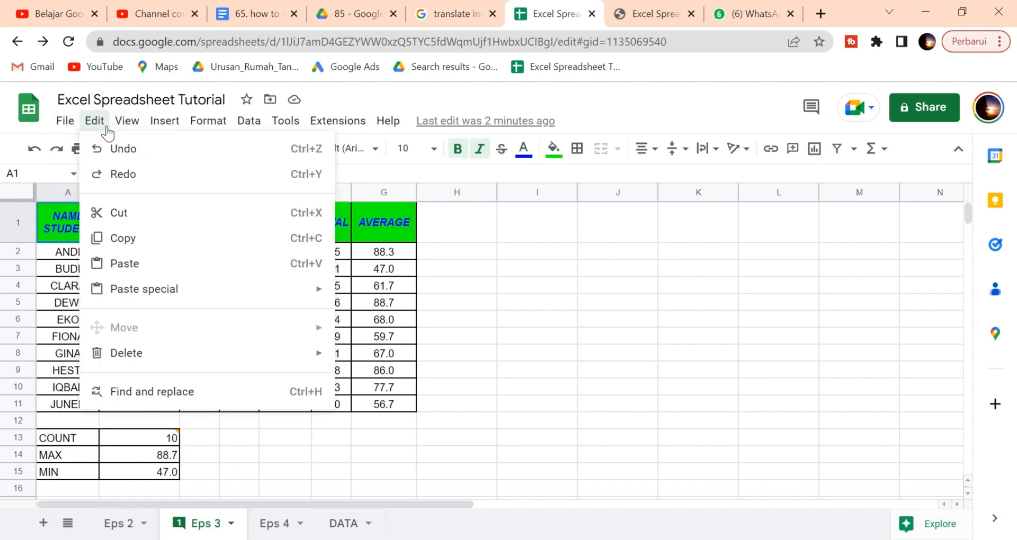
{"action": "mouse_move", "coordinate": [111, 131]}
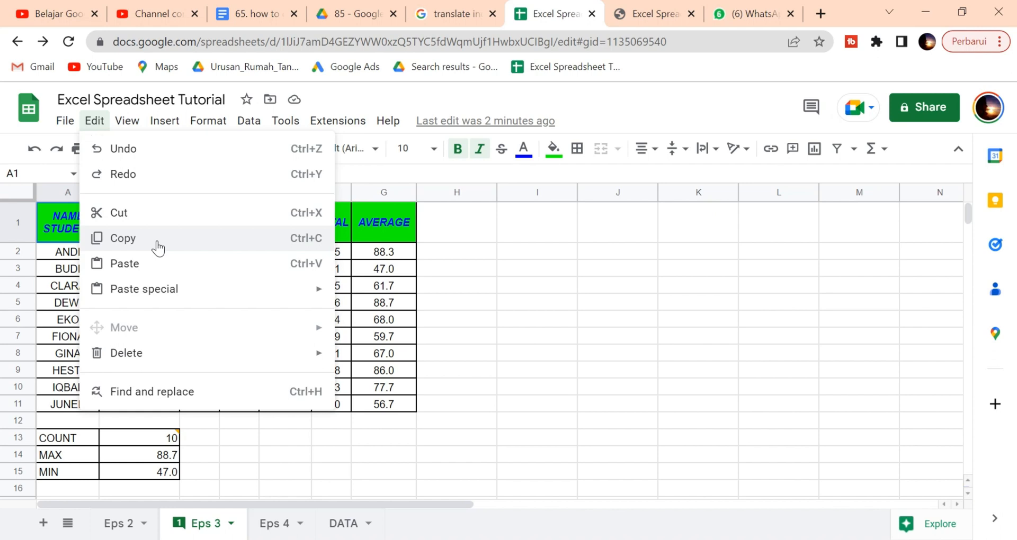
{"action": "left_click", "coordinate": [127, 120]}
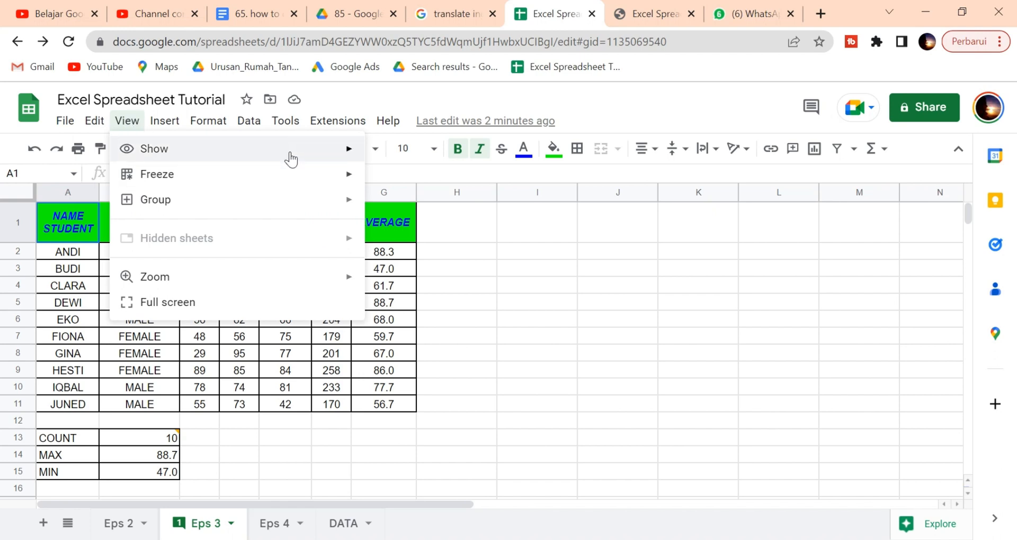
{"action": "mouse_move", "coordinate": [343, 182]}
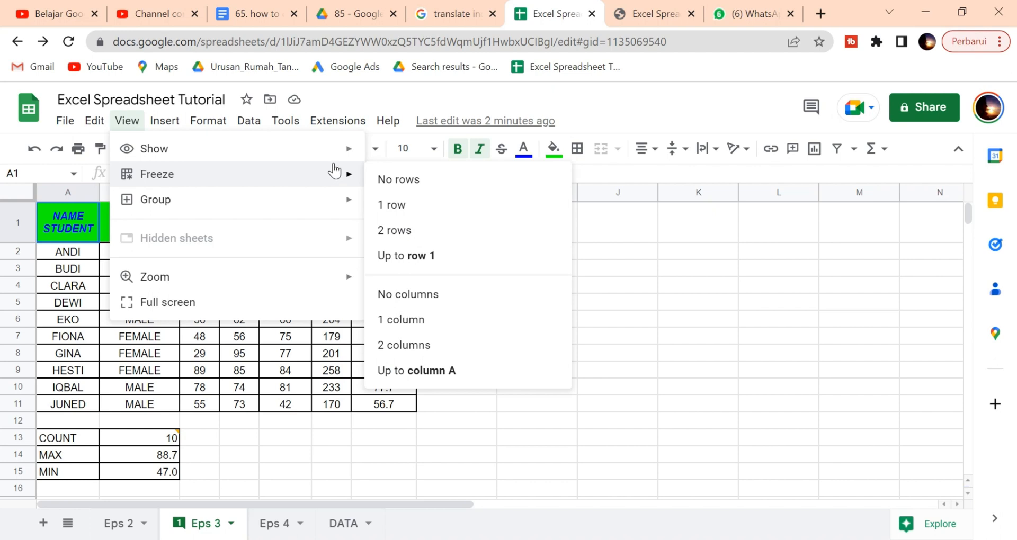
{"action": "mouse_move", "coordinate": [321, 277]}
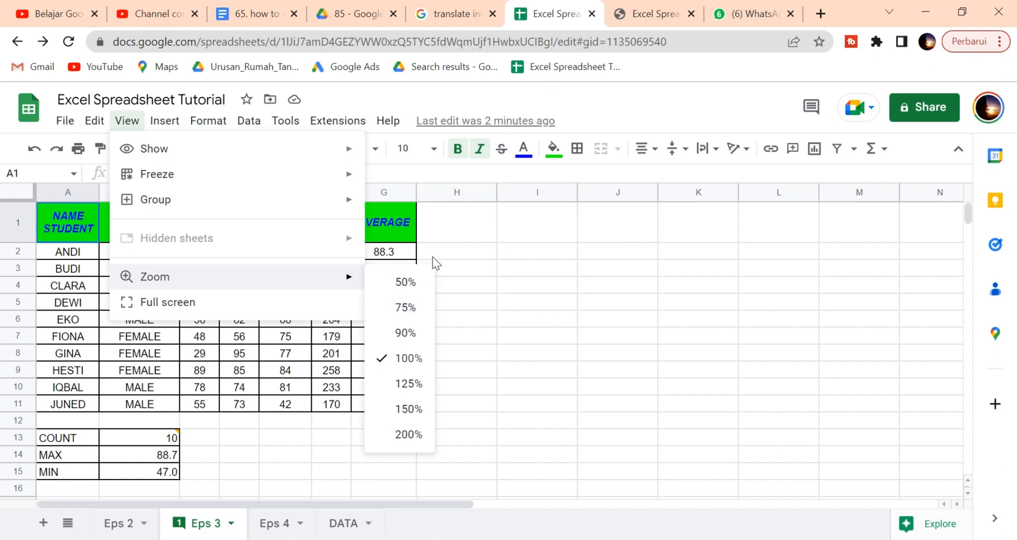
{"action": "left_click", "coordinate": [469, 253]}
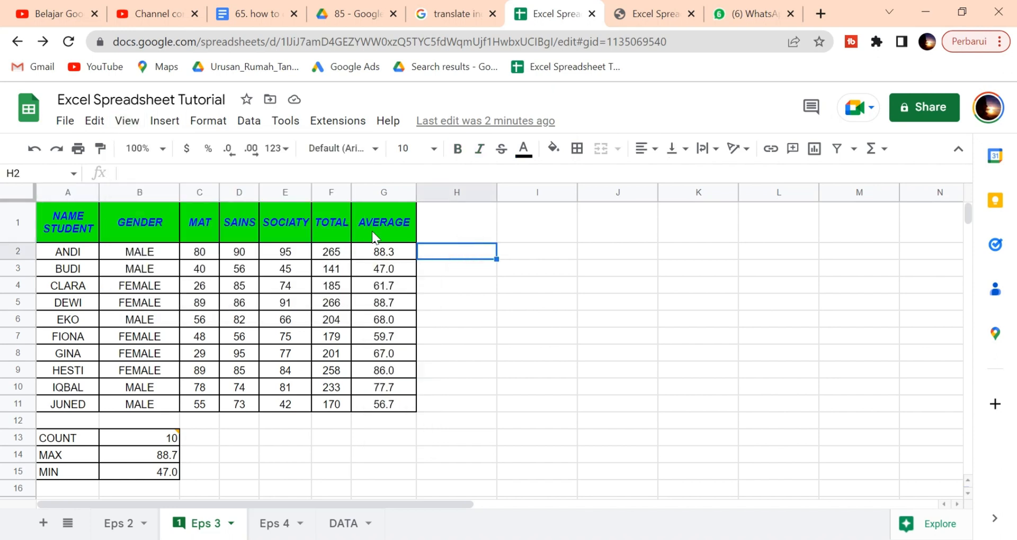
Step: Zoom the sheet out to 75%, then back to 100%
{"action": "left_click", "coordinate": [165, 149]}
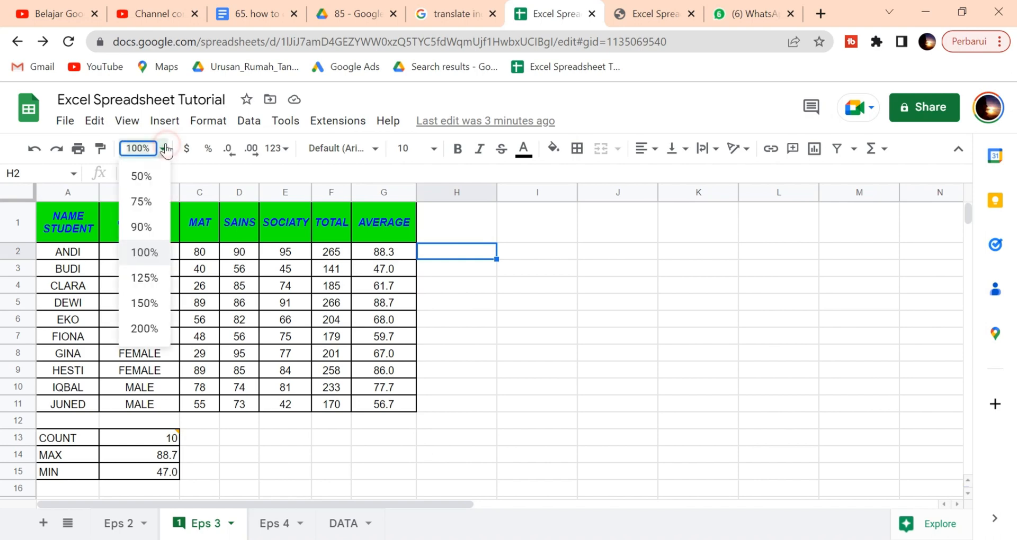
{"action": "left_click", "coordinate": [141, 202]}
{"action": "left_click", "coordinate": [140, 149]}
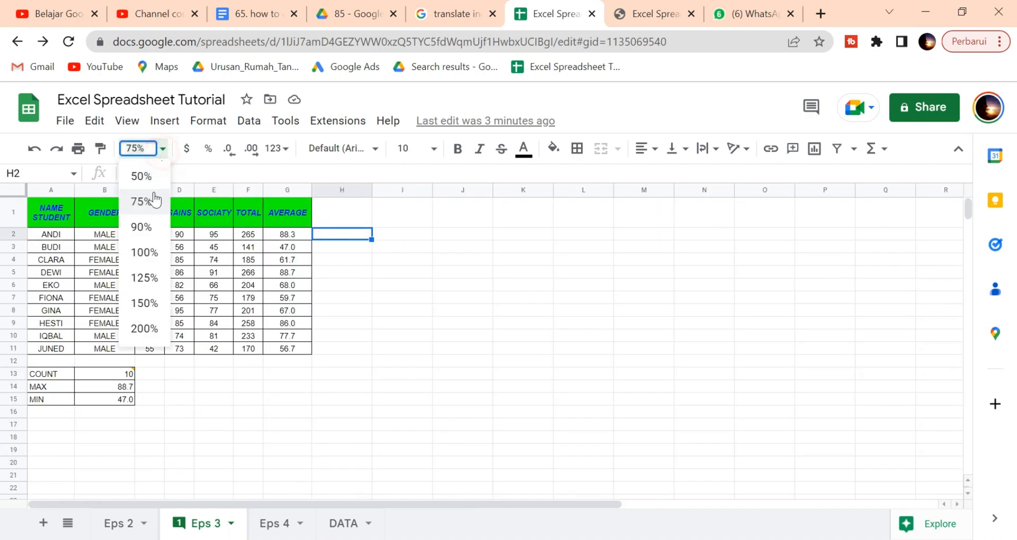
{"action": "left_click", "coordinate": [152, 254]}
Step: Browse the Insert, Tools and Format menus, ending on Insert's Function submenu
{"action": "left_click", "coordinate": [165, 121]}
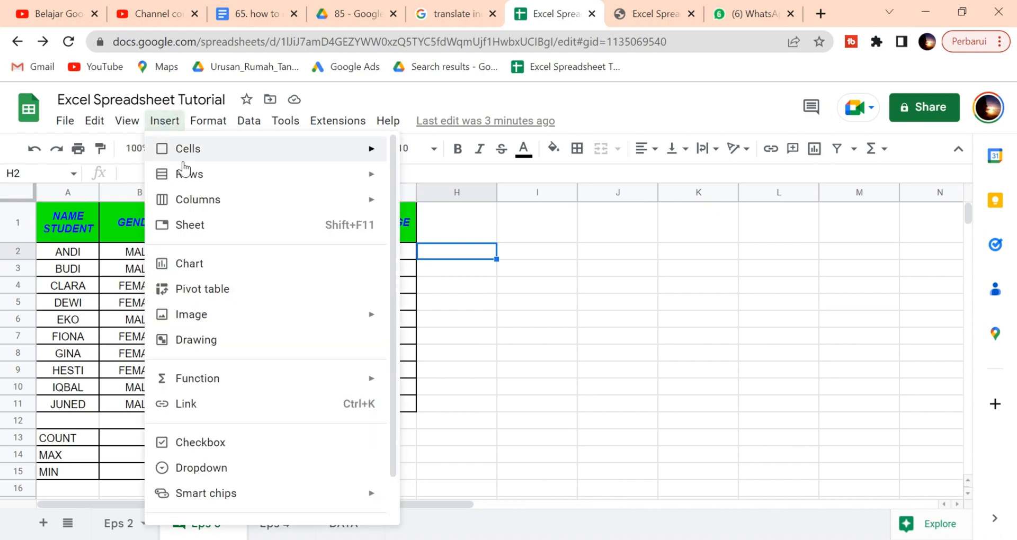
{"action": "mouse_move", "coordinate": [281, 145]}
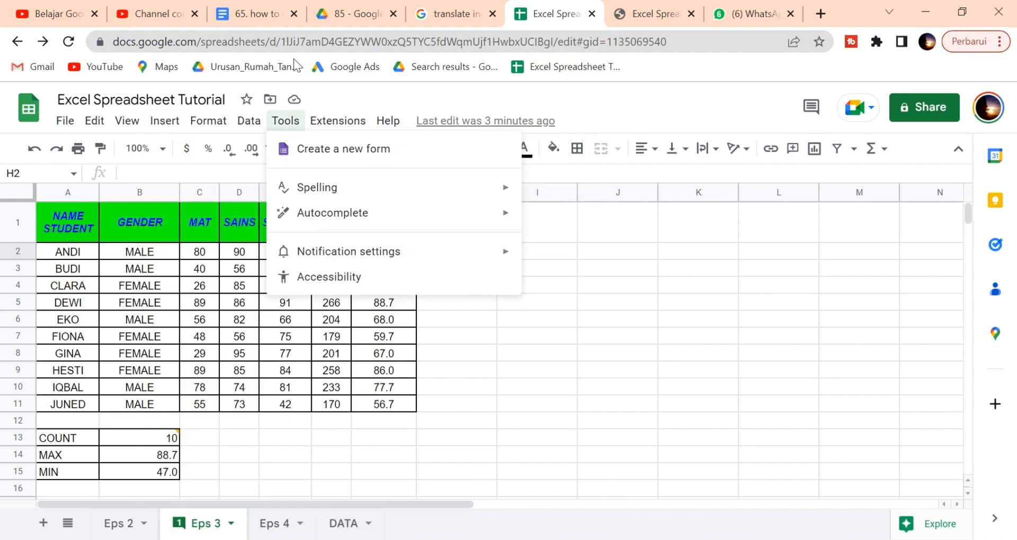
{"action": "mouse_move", "coordinate": [242, 120]}
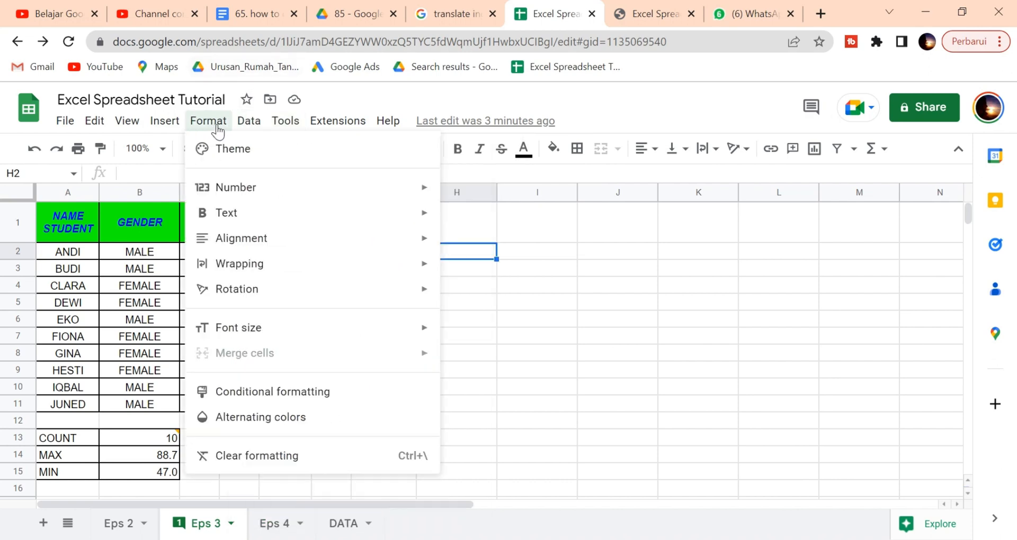
{"action": "mouse_move", "coordinate": [161, 121]}
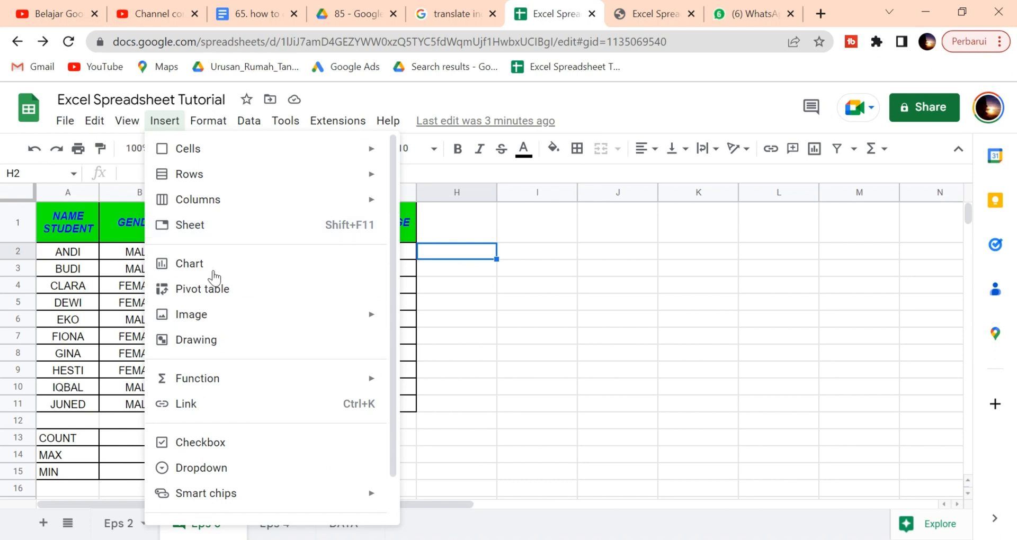
{"action": "mouse_move", "coordinate": [303, 327]}
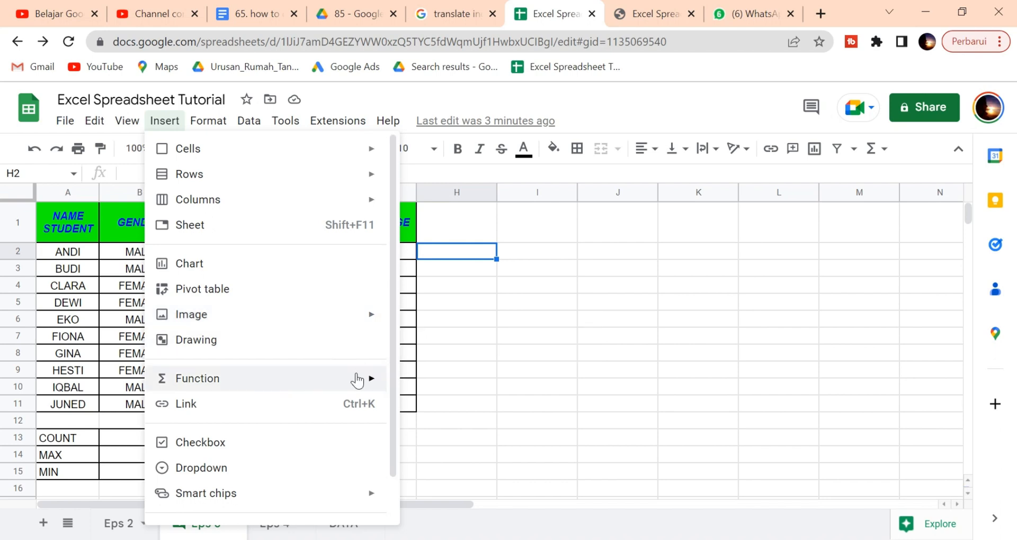
Step: Browse the Insert > Function lists, then add a trial checkbox to H2 and delete it
{"action": "left_click", "coordinate": [381, 386]}
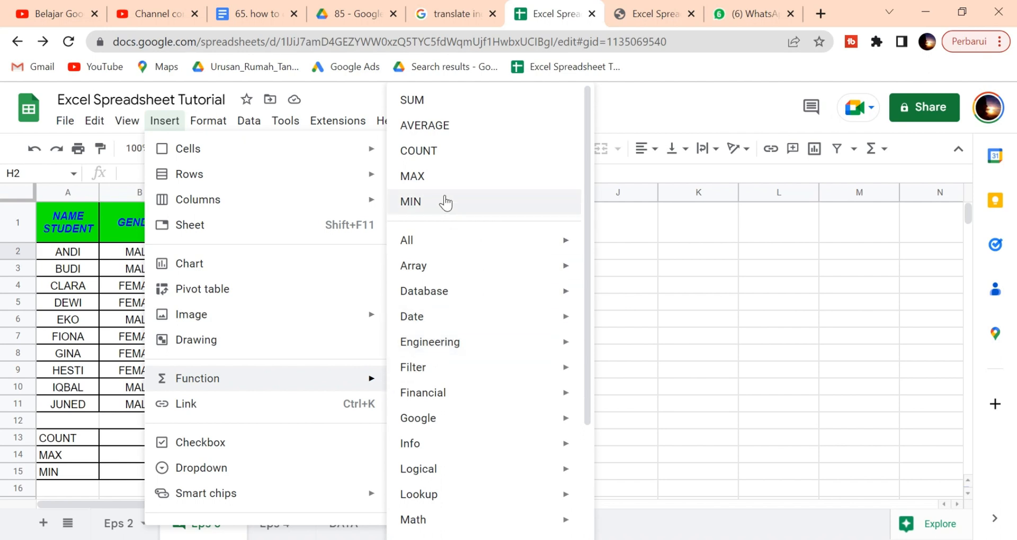
{"action": "scroll", "coordinate": [513, 322], "scroll_direction": "down", "scroll_amount": 3}
{"action": "mouse_move", "coordinate": [524, 326]}
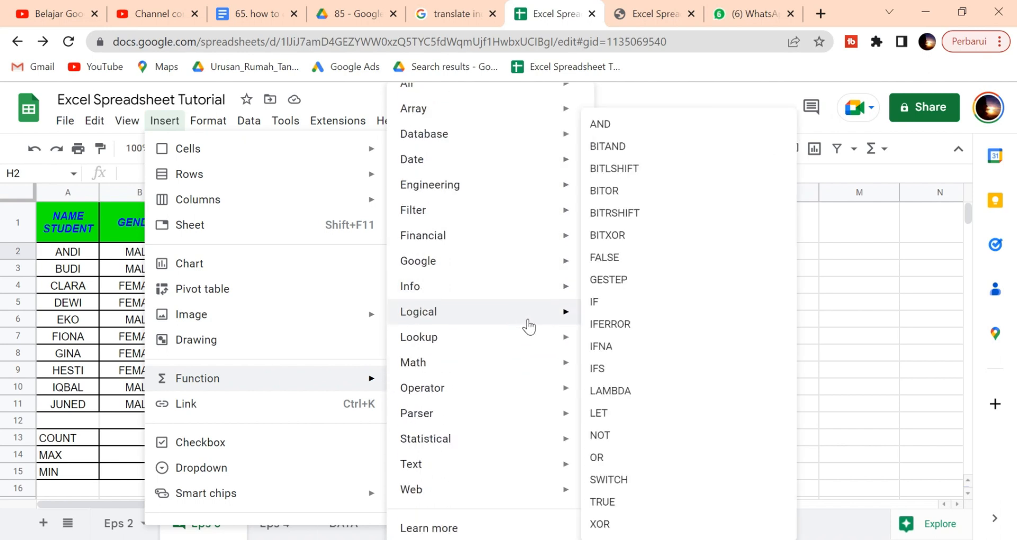
{"action": "scroll", "coordinate": [528, 326], "scroll_direction": "up", "scroll_amount": 3}
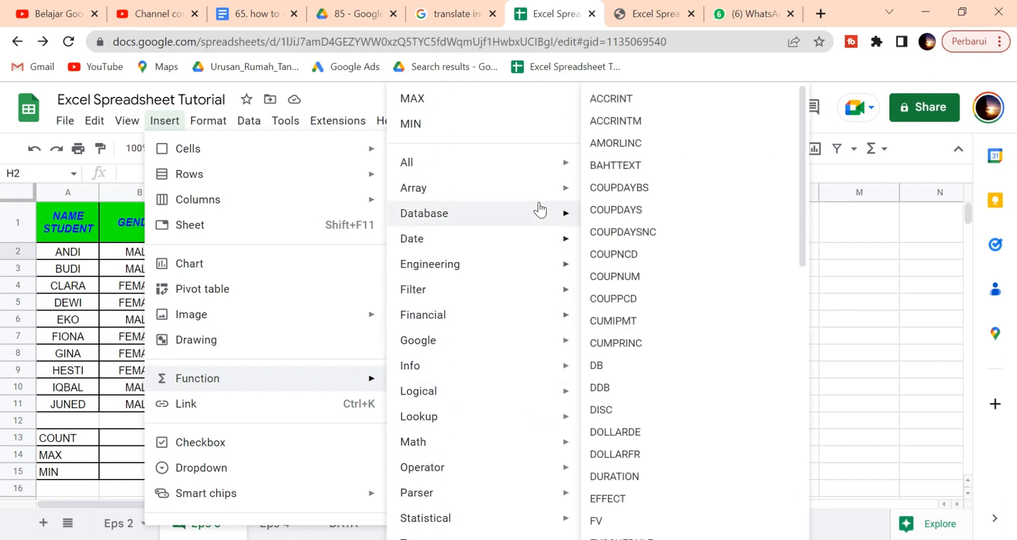
{"action": "mouse_move", "coordinate": [536, 183]}
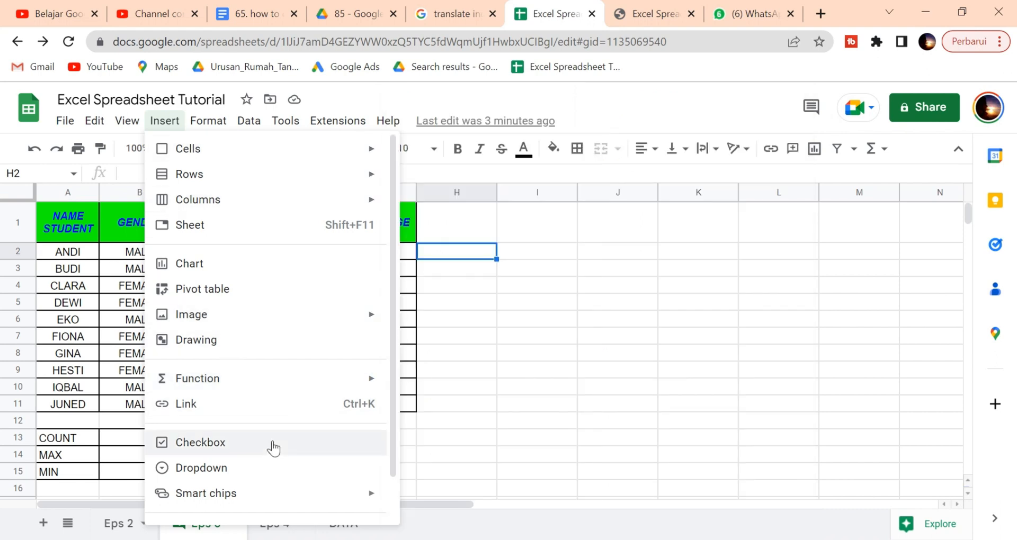
{"action": "left_click", "coordinate": [273, 445]}
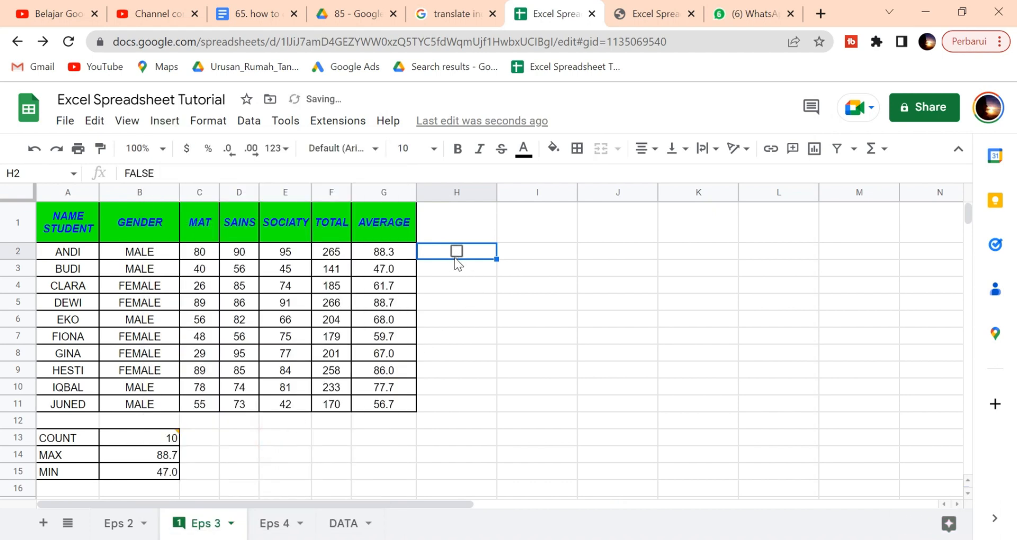
{"action": "key", "text": "Delete"}
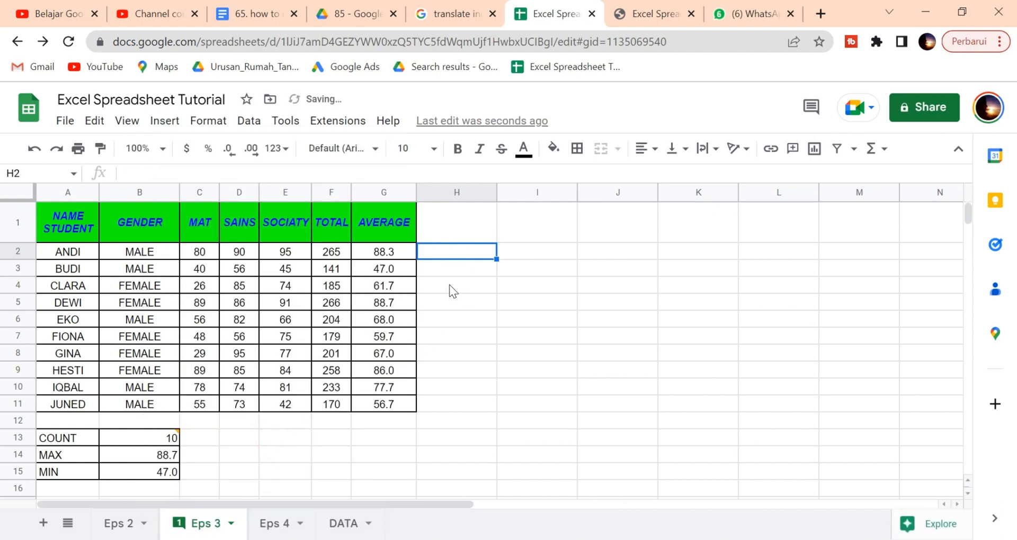
Step: Select H4 and browse the Format menu's Number, Text and Alignment submenus before Data
{"action": "left_click", "coordinate": [450, 284]}
{"action": "left_click", "coordinate": [208, 121]}
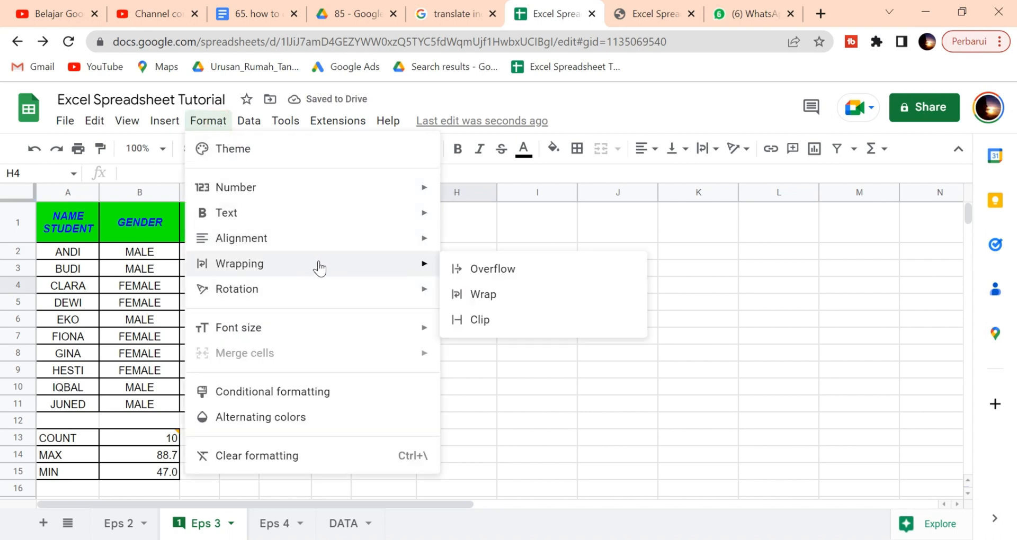
{"action": "mouse_move", "coordinate": [409, 187]}
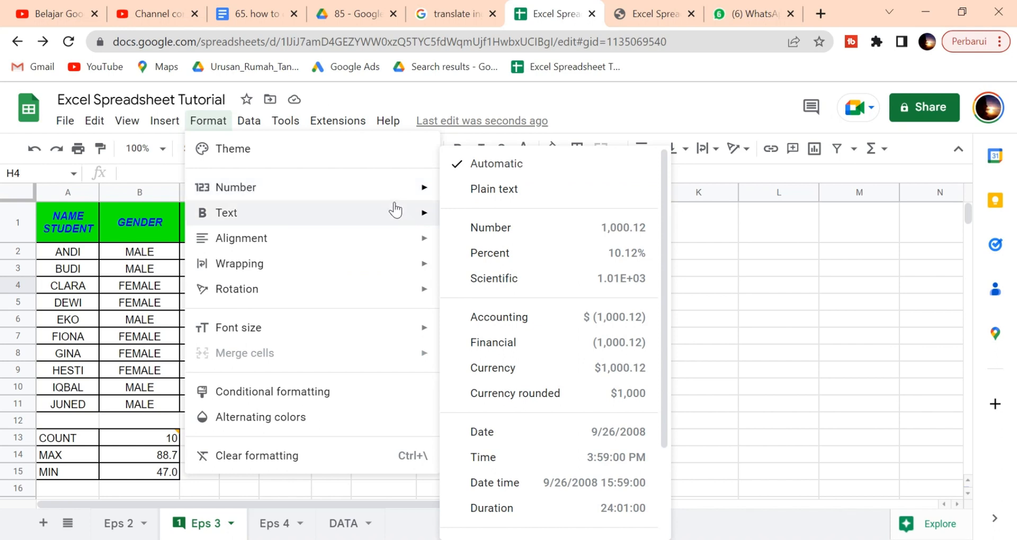
{"action": "mouse_move", "coordinate": [401, 249]}
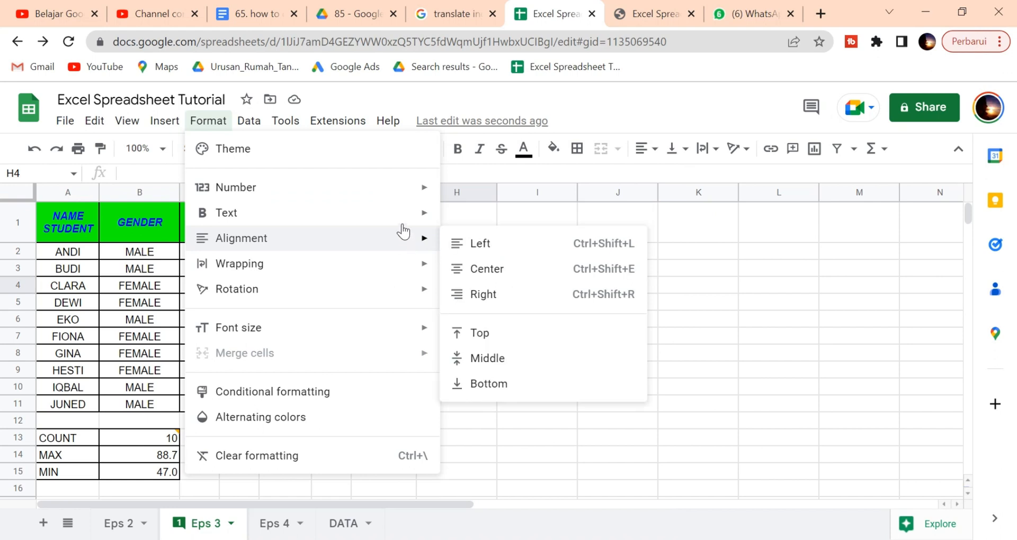
{"action": "mouse_move", "coordinate": [414, 220]}
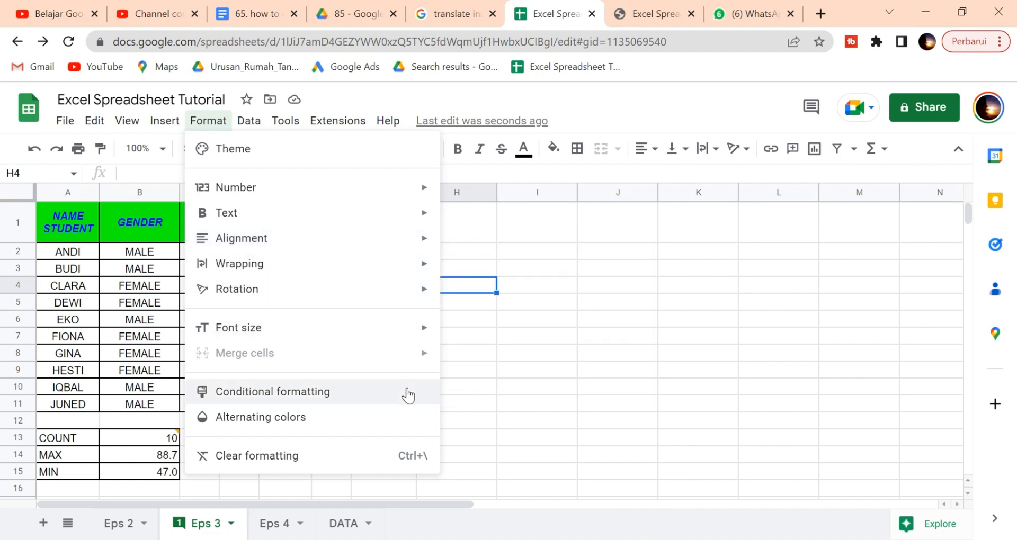
{"action": "mouse_move", "coordinate": [249, 121]}
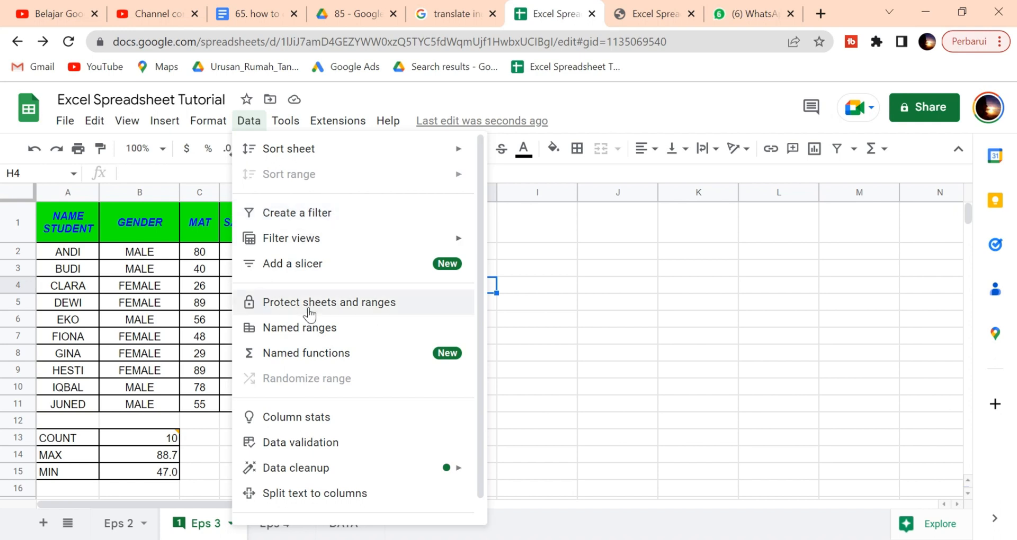
Step: Browse the Tools menu's Spelling, Autocomplete and Notification settings, then show the Extensions menu
{"action": "scroll", "coordinate": [318, 334], "scroll_direction": "down", "scroll_amount": 1}
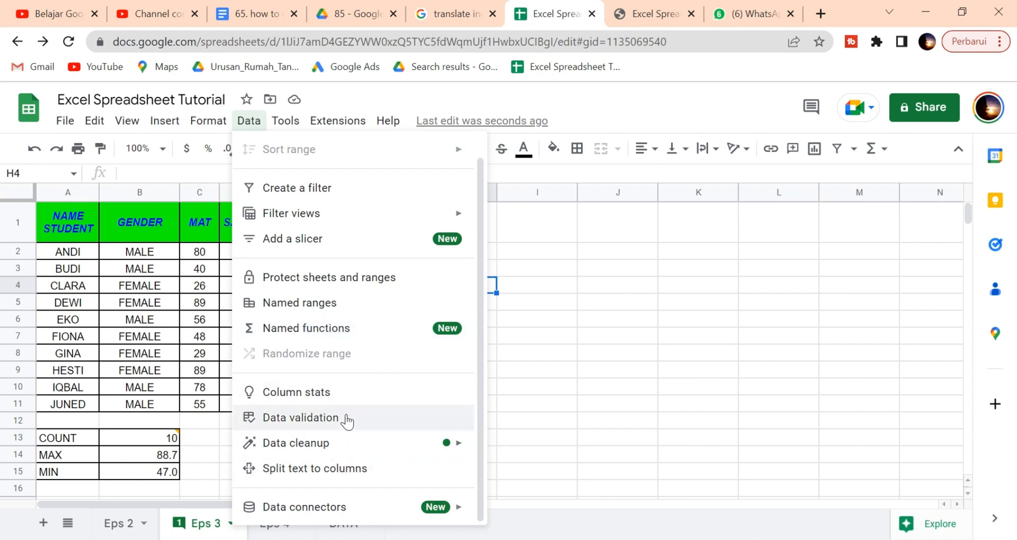
{"action": "mouse_move", "coordinate": [288, 124]}
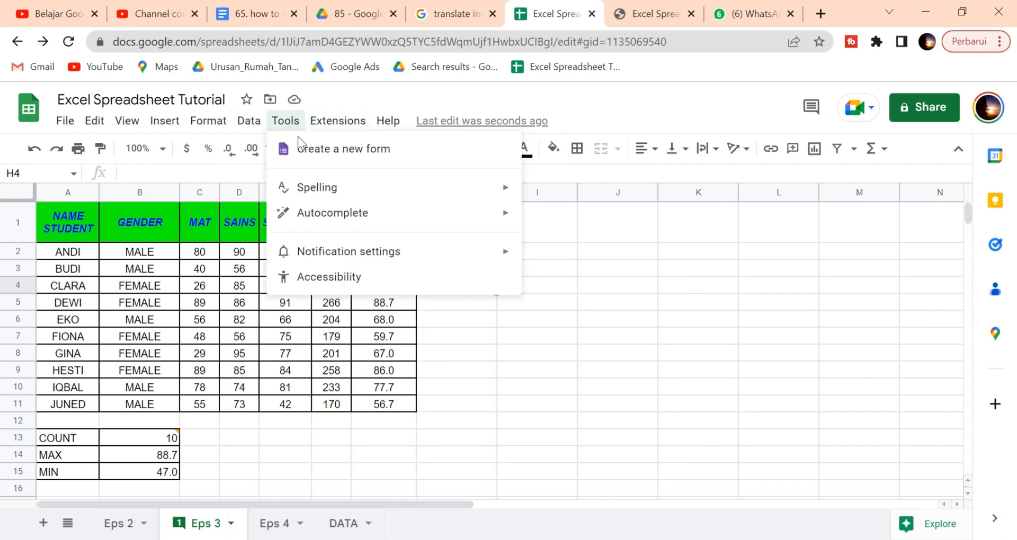
{"action": "left_click", "coordinate": [509, 190]}
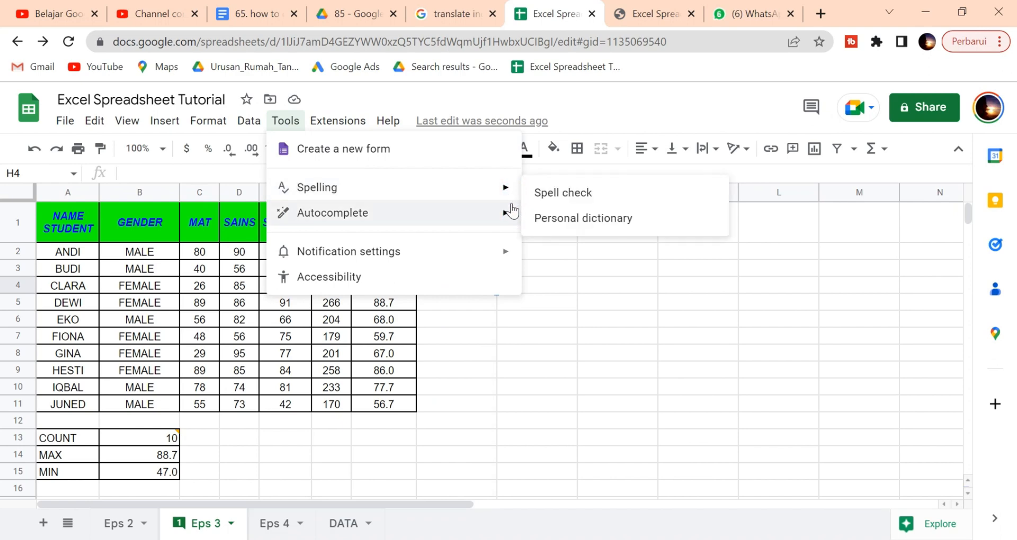
{"action": "mouse_move", "coordinate": [508, 261]}
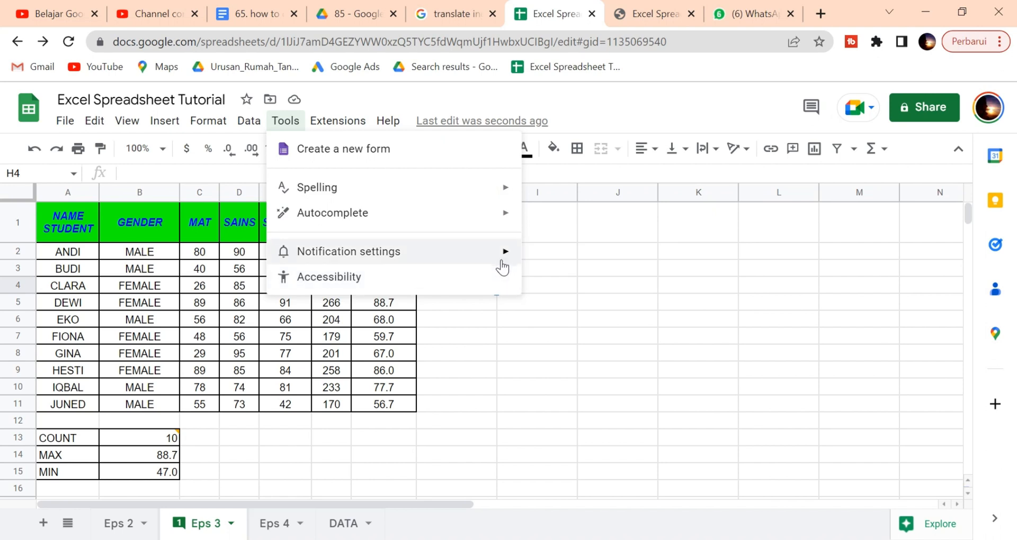
{"action": "mouse_move", "coordinate": [482, 217]}
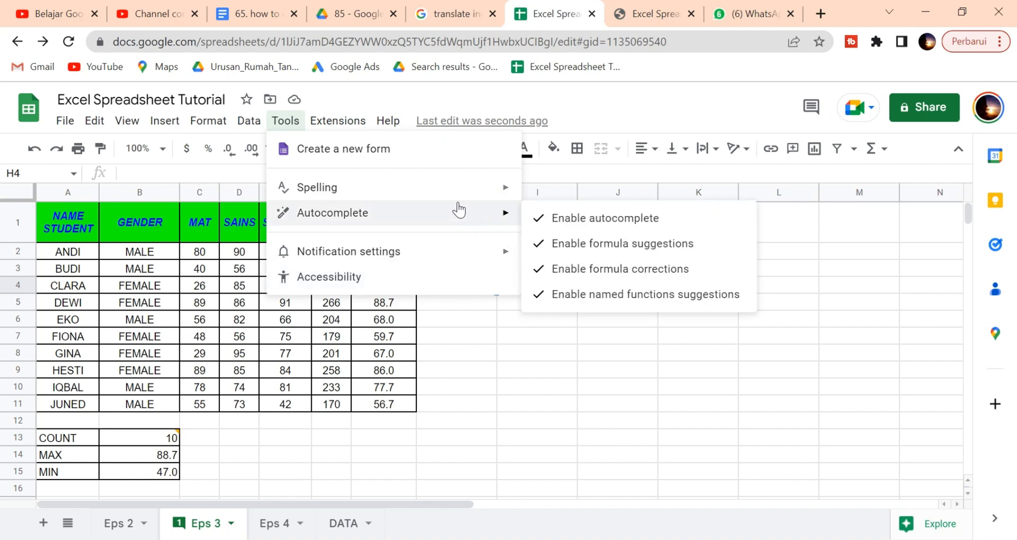
{"action": "mouse_move", "coordinate": [377, 124]}
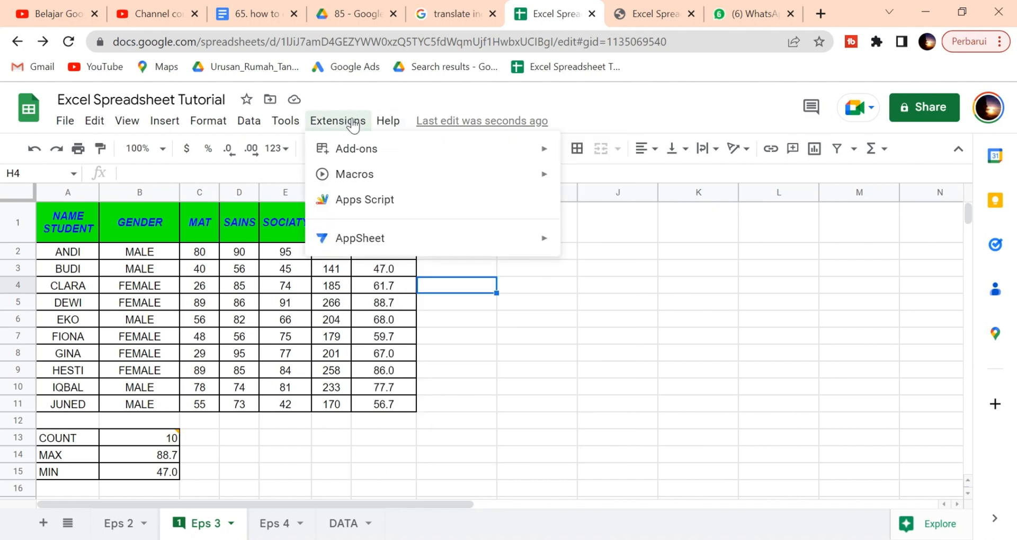
Step: From the Help menu, search the menu commands for 'pivot', then clear the search text
{"action": "mouse_move", "coordinate": [508, 179]}
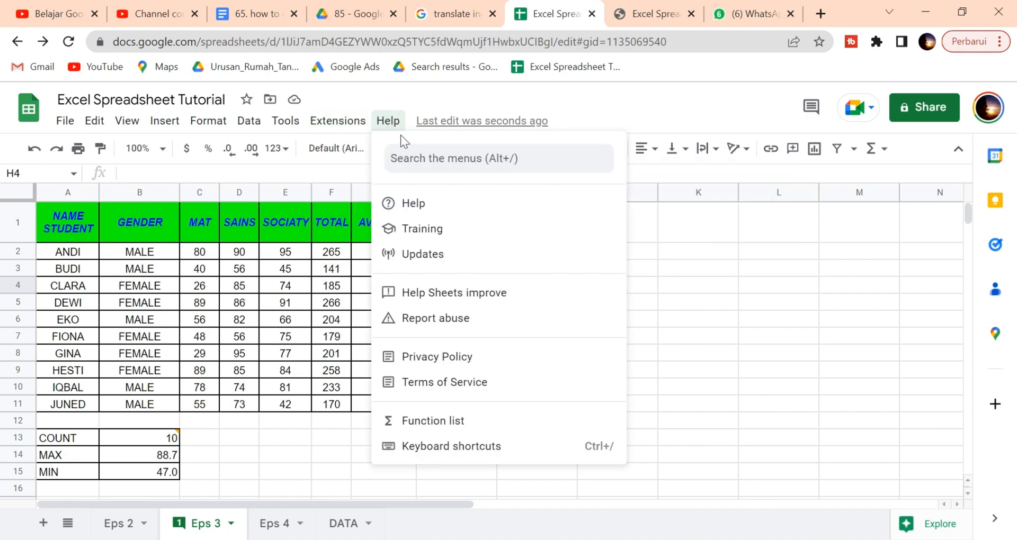
{"action": "left_click", "coordinate": [411, 153]}
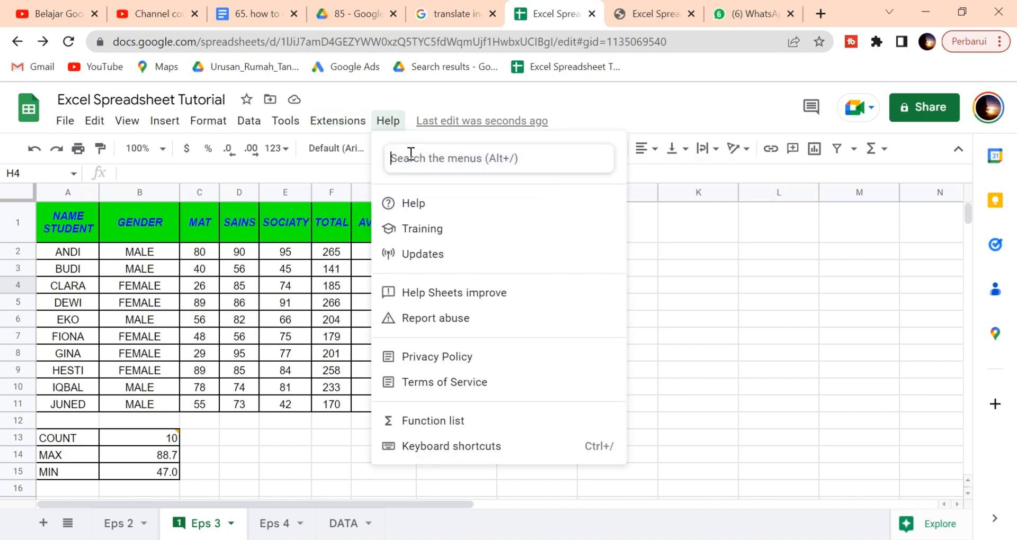
{"action": "left_click", "coordinate": [444, 161]}
{"action": "type", "text": "pic"}
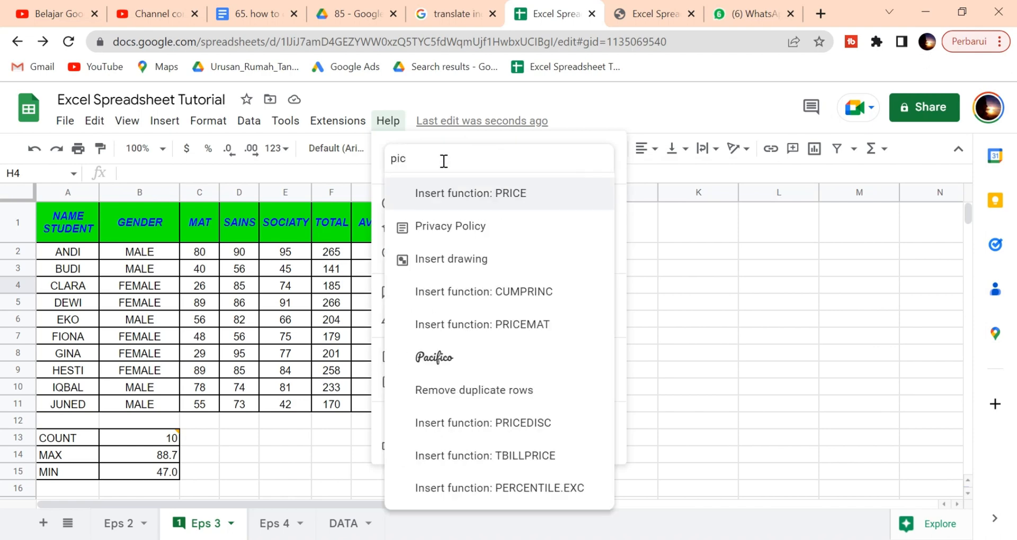
{"action": "key", "text": "BackSpace"}
{"action": "type", "text": "v"}
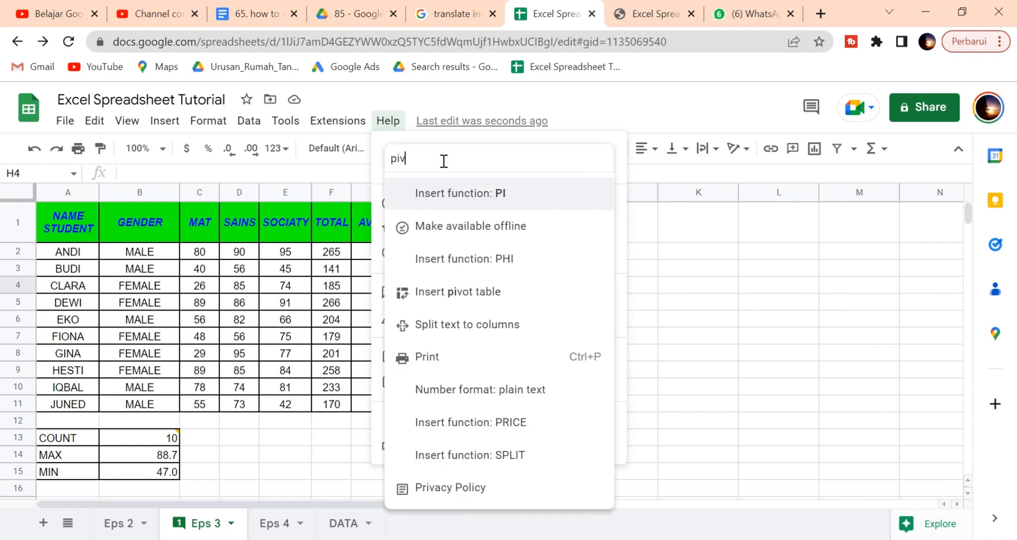
{"action": "type", "text": "ot"}
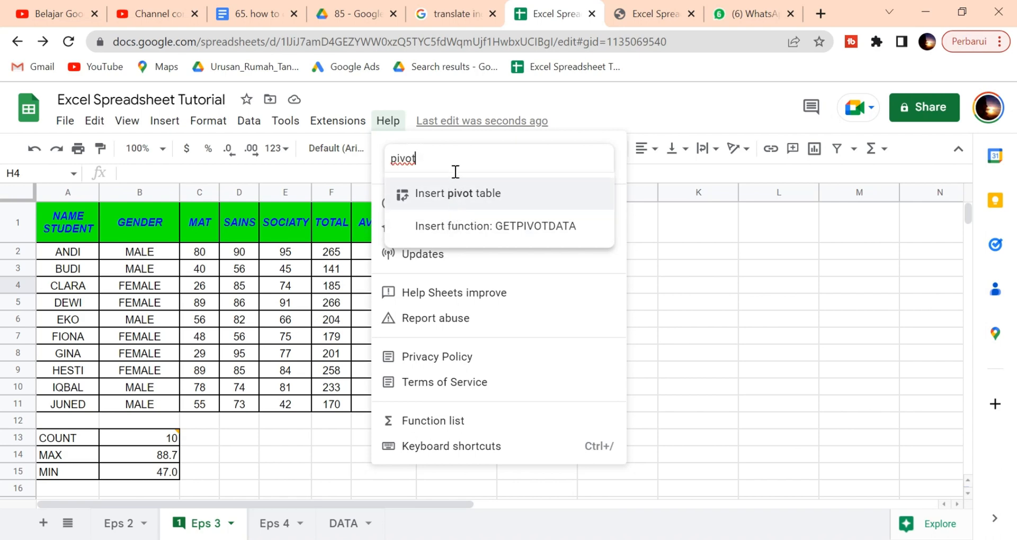
{"action": "key", "text": "BackSpace"}
{"action": "key", "text": "BackSpace"}
{"action": "key", "text": "BackSpace"}
{"action": "key", "text": "BackSpace"}
{"action": "key", "text": "BackSpace"}
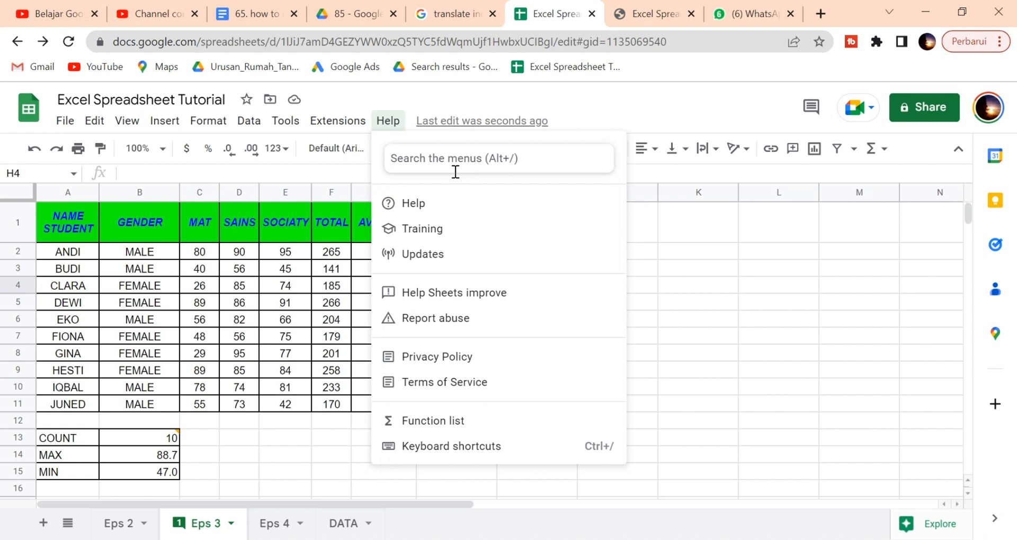
Step: Browse the keyboard shortcuts list through the Editing section, close it, and stop the Bandicam recording
{"action": "left_click", "coordinate": [503, 448]}
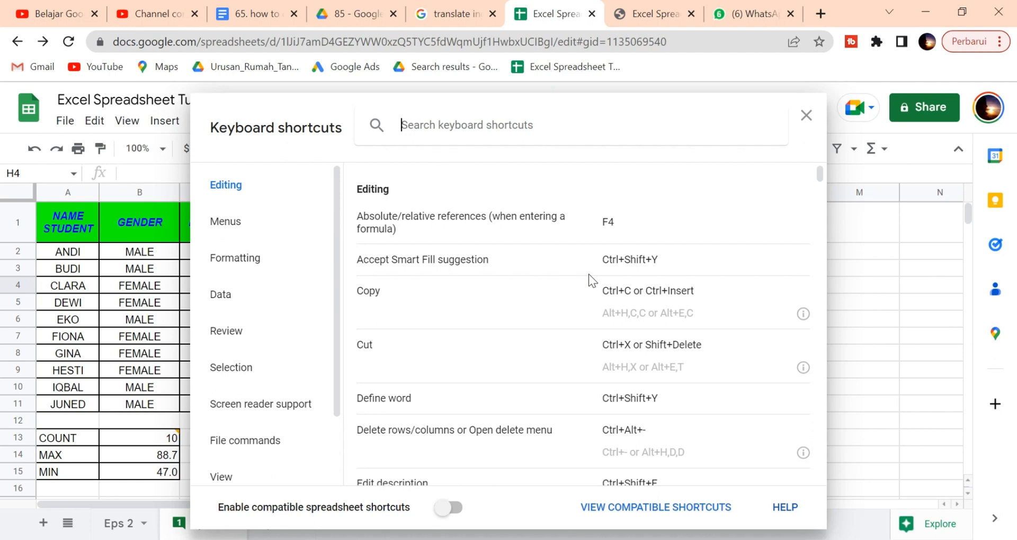
{"action": "scroll", "coordinate": [758, 310], "scroll_direction": "down", "scroll_amount": 5}
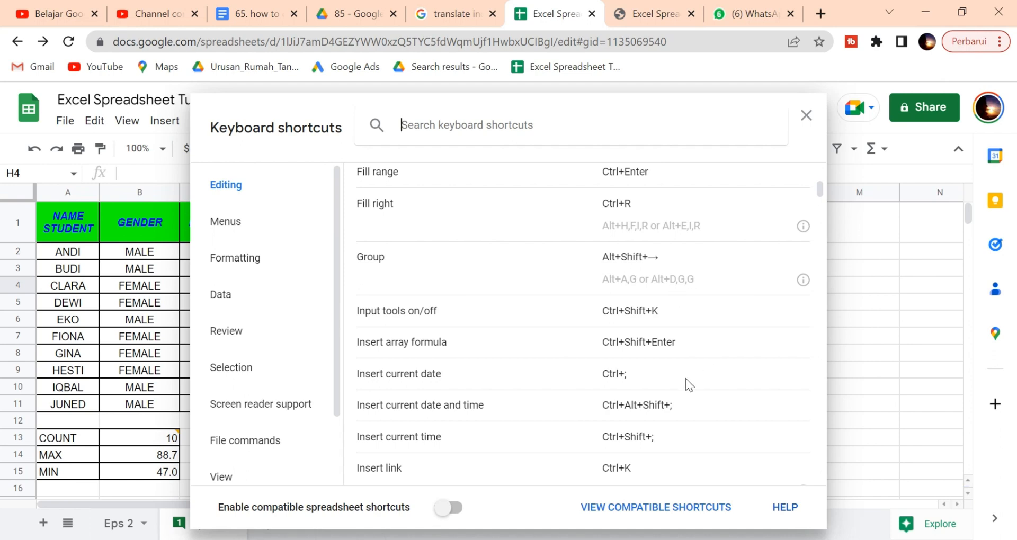
{"action": "scroll", "coordinate": [608, 321], "scroll_direction": "down", "scroll_amount": 9}
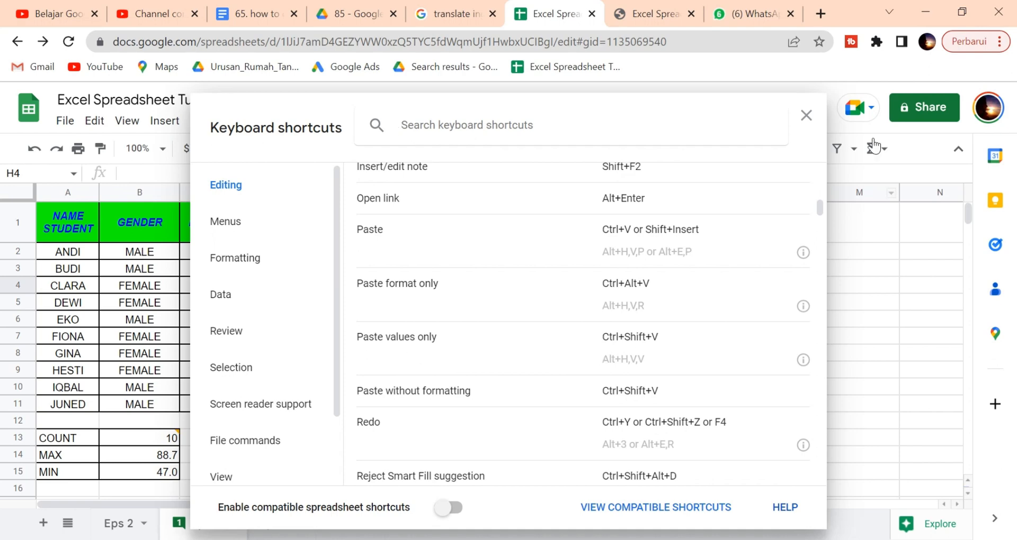
{"action": "left_click", "coordinate": [806, 116]}
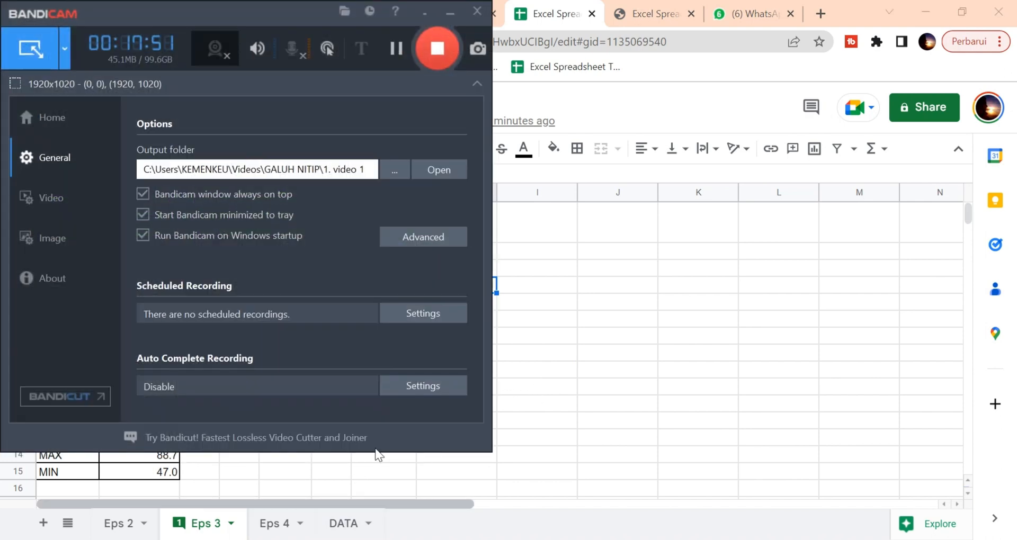
{"action": "left_click", "coordinate": [440, 49]}
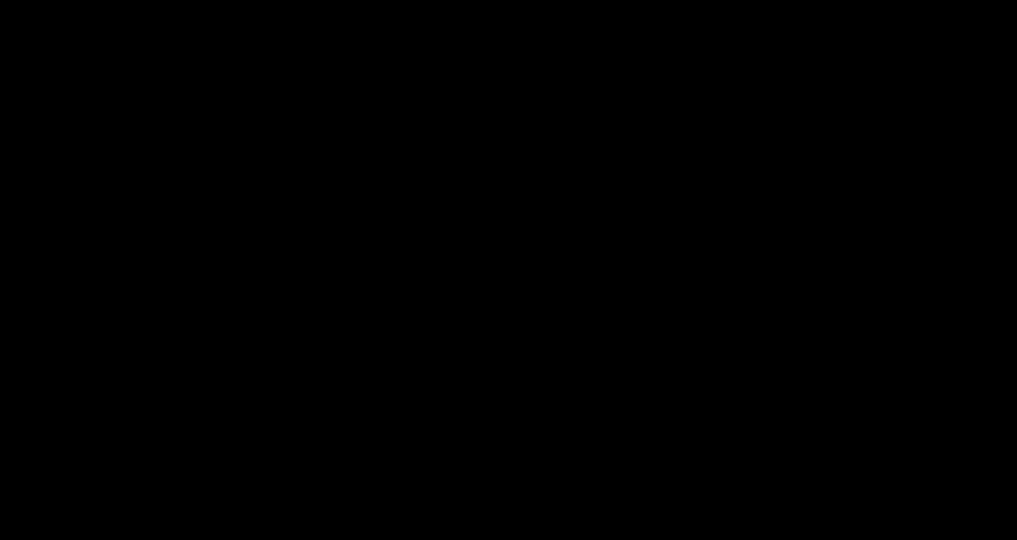